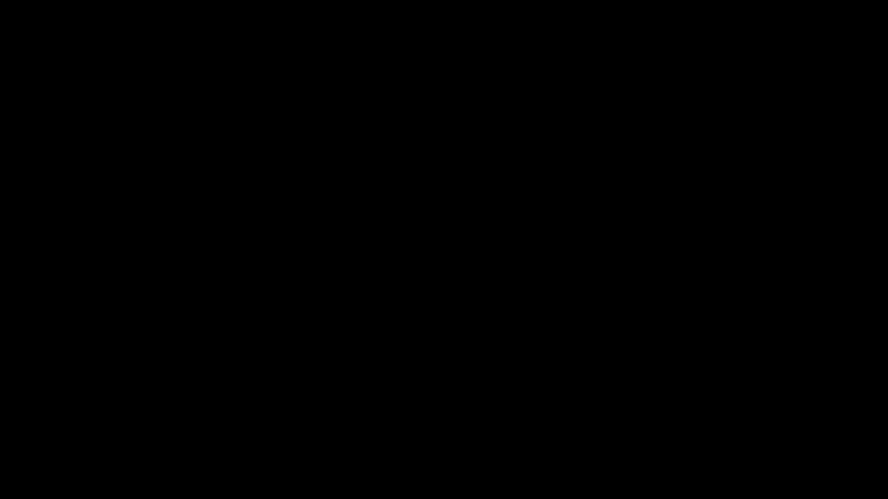
Draw a blue circle over the first C at 62% opacity.
key("m")
left_click_drag(136, 181, 318, 363)
left_click(64, 48)
left_click(102, 126)
left_click(788, 80)
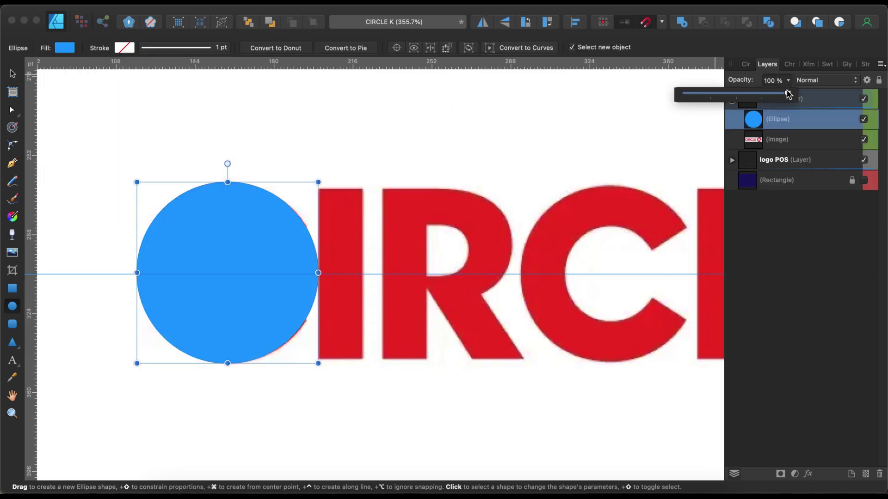
left_click_drag(788, 93, 747, 93)
Nudge and resize the blue circle to fit the C's outer edge.
key("v")
left_click_drag(222, 278, 239, 296)
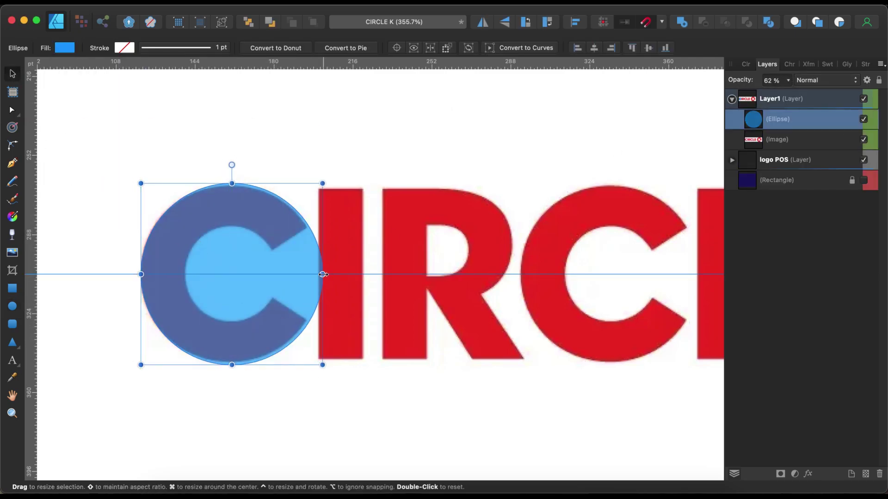
left_click_drag(322, 274, 321, 274)
left_click_drag(143, 275, 141, 275)
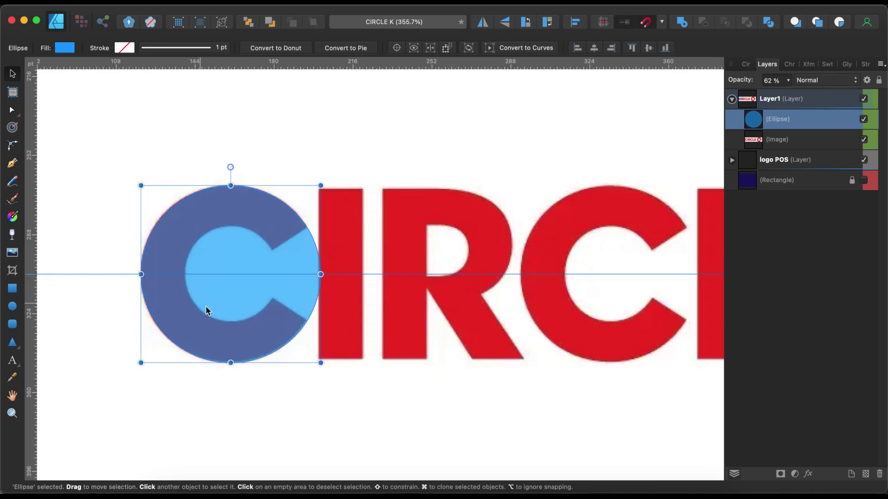
Duplicate the circle, make the copy teal and shrink it to the C's hole.
key("super+j")
left_click(65, 47)
left_click(103, 143)
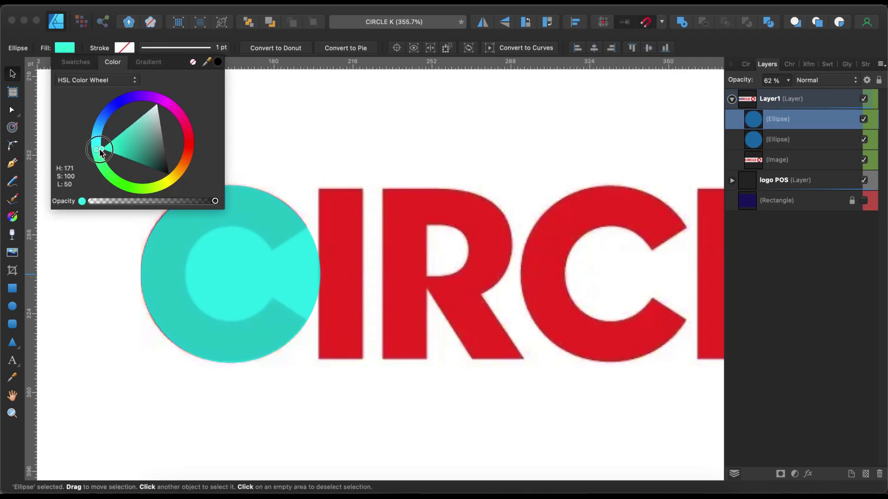
left_click_drag(143, 186, 181, 224)
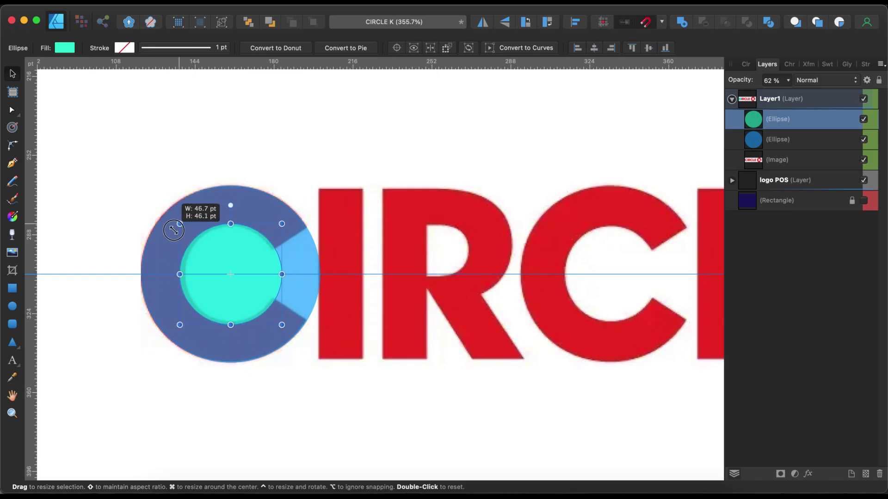
scroll(203, 278, "up", 5)
left_click_drag(156, 269, 163, 269)
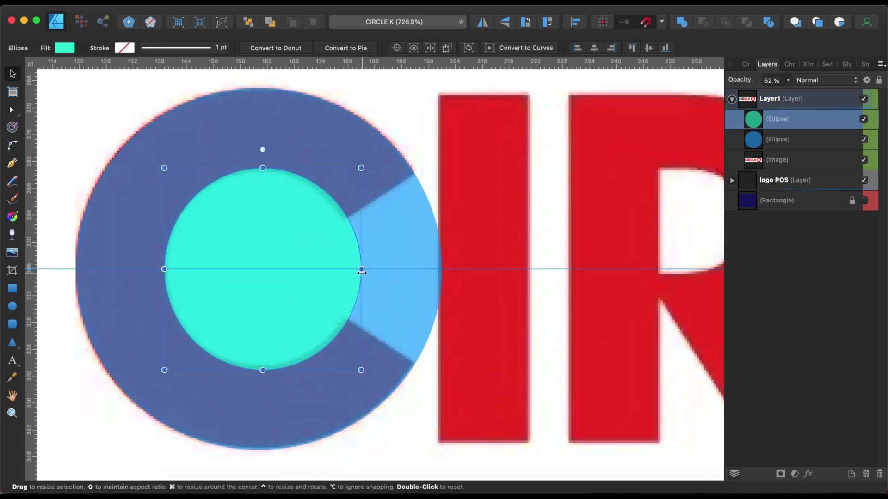
Convert the outer circle to curves and subtract the inner circle to form a ring.
left_click(259, 450)
key("super+Return")
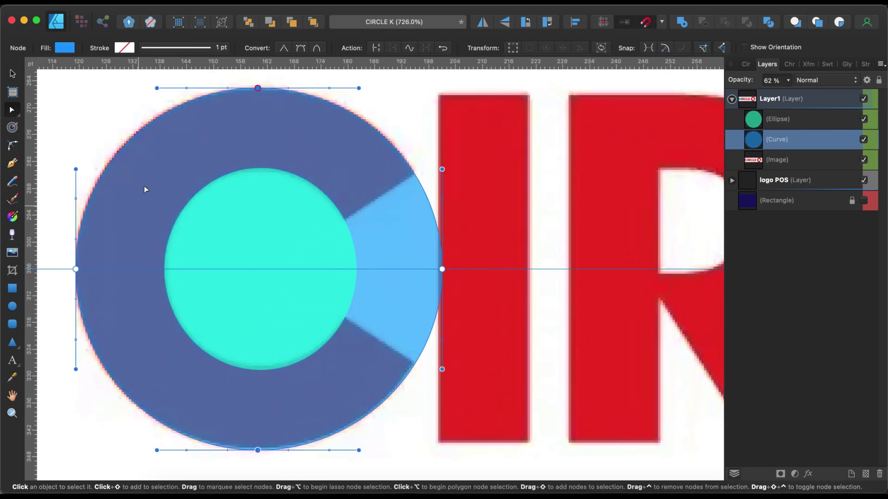
left_click_drag(156, 87, 152, 88)
left_click(153, 450)
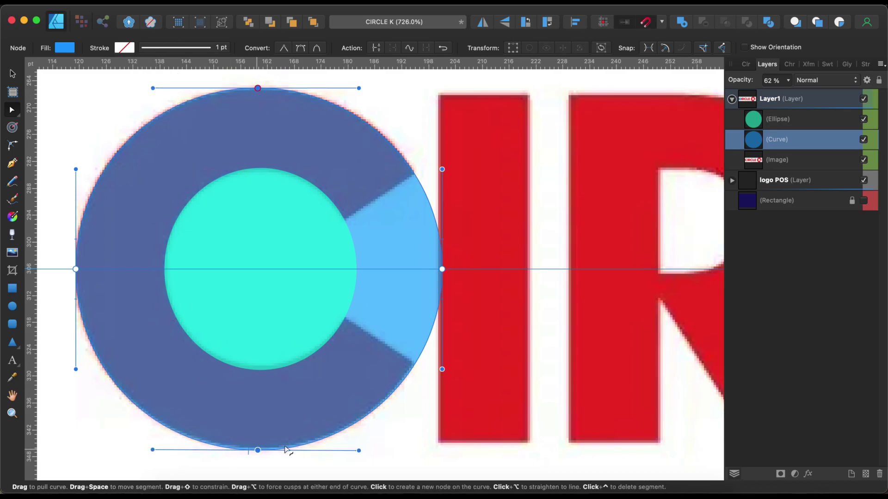
left_click(277, 336)
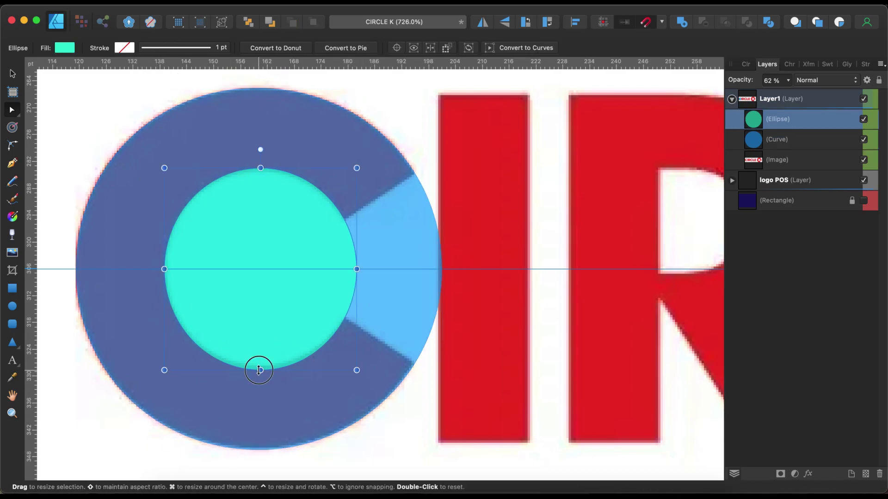
left_click(249, 170, "shift")
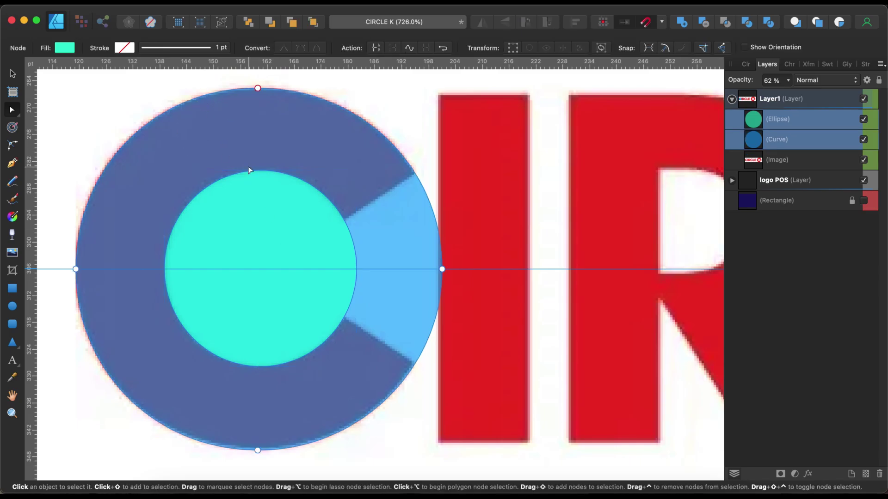
left_click(703, 22)
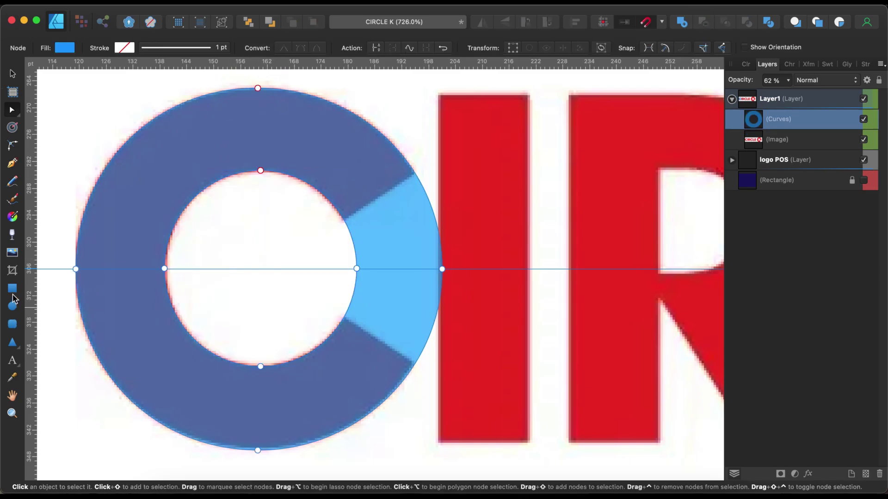
Draw a bar across the C's opening and rotate it to the cut angle.
left_click(12, 291)
mouse_move(511, 187)
left_mouse_down()
mouse_move(333, 283)
mouse_move(301, 267)
left_mouse_up()
left_click_drag(305, 190, 308, 259)
Narrow the bar, add a mirrored copy below, and merge both into a chevron.
key("v")
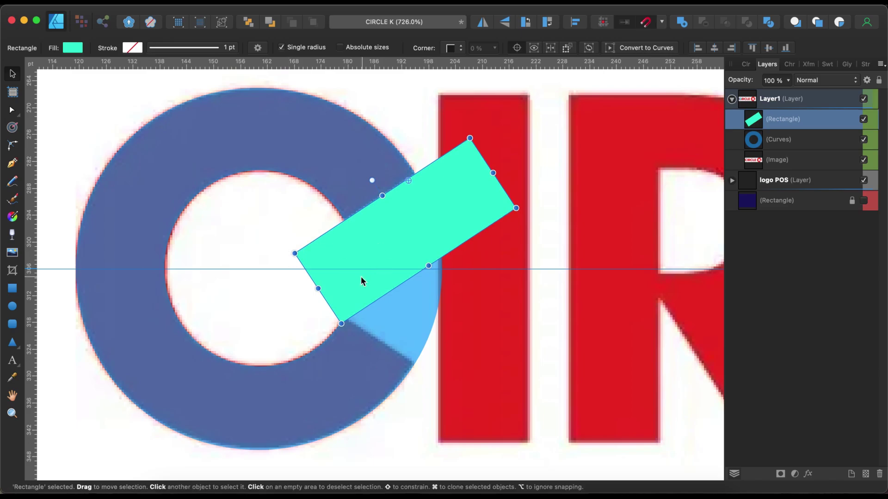
left_click_drag(318, 288, 329, 283)
mouse_move(358, 254)
left_mouse_down()
mouse_move(418, 282)
mouse_move(410, 295)
mouse_move(426, 311)
left_mouse_up()
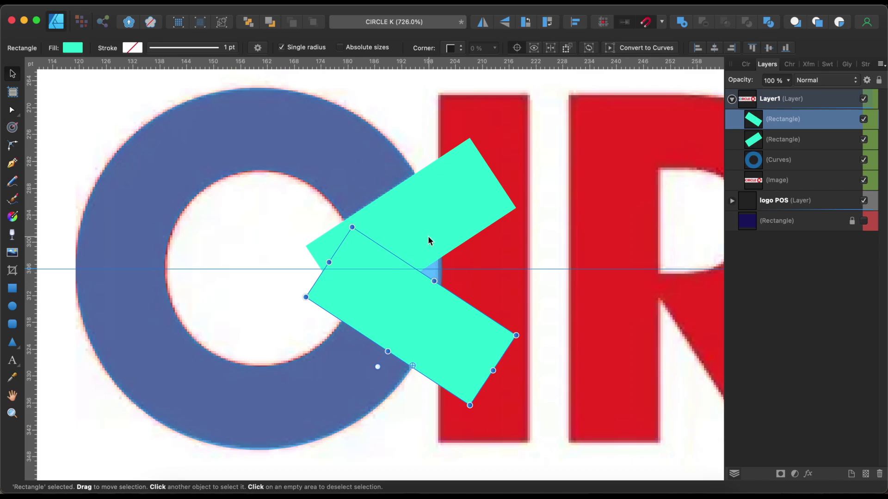
left_click(400, 246, "shift")
key("super+shift+a")
Move the chevron's inner point right and subtract it from the ring.
key("a")
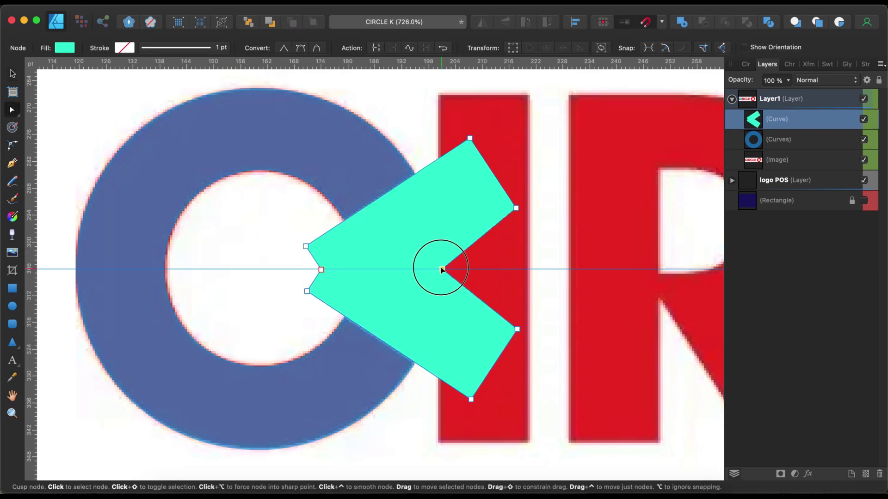
left_click_drag(424, 268, 487, 269)
left_click(398, 173, "shift")
left_click(703, 22)
scroll(424, 302, "down", 5)
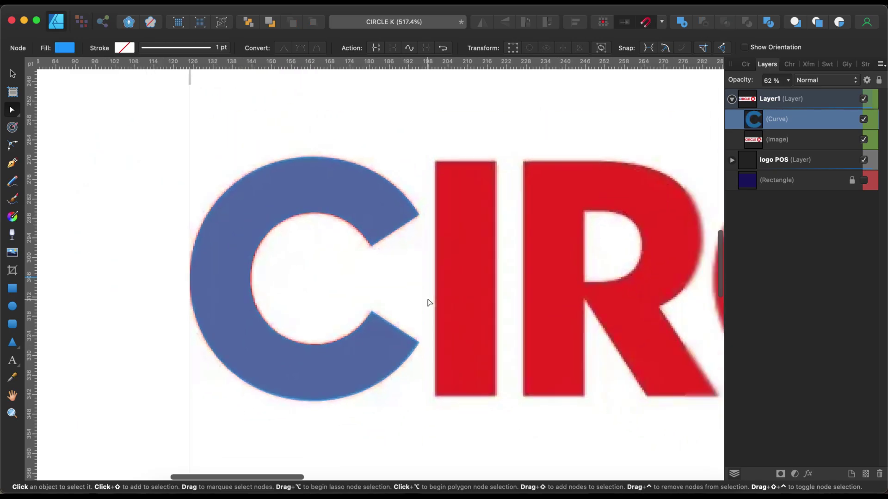
Copy the traced C onto the second C of CIRCLE after undoing an accidental move.
key("v")
left_click_drag(324, 267, 313, 131)
left_click(505, 188)
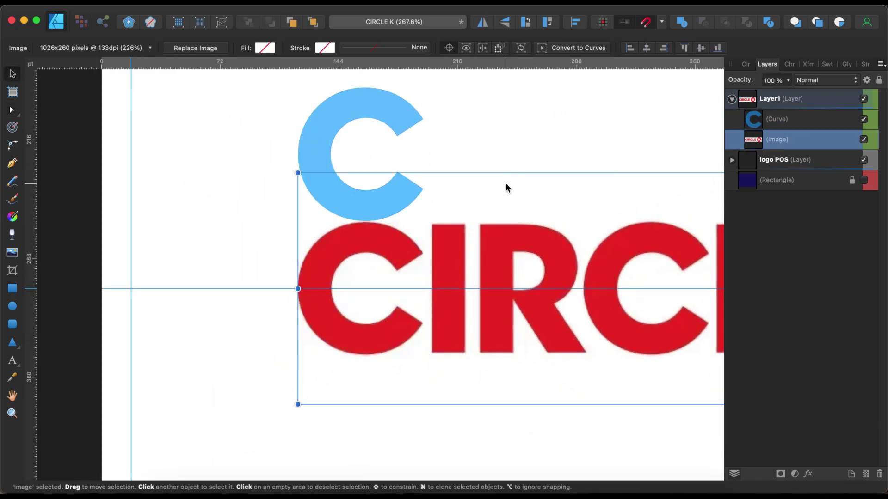
key("super+z")
left_click_drag(321, 307, 608, 307)
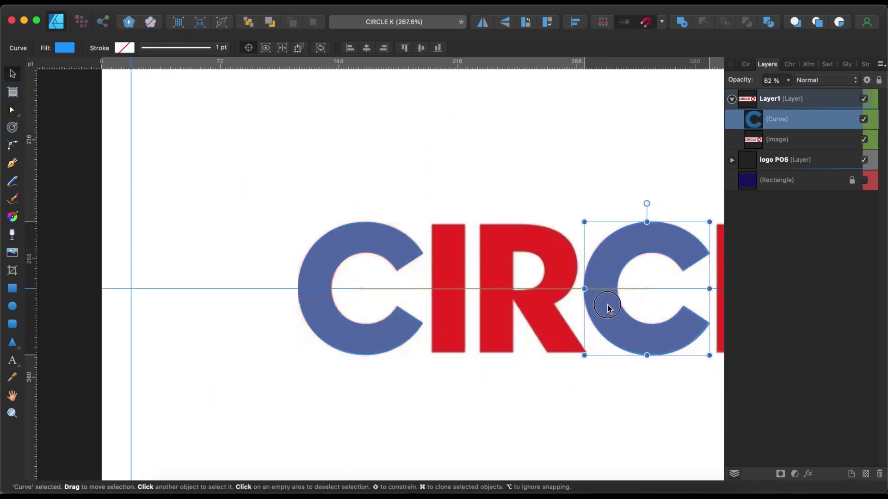
scroll(604, 307, "down", 2)
scroll(310, 313, "down", 2)
scroll(310, 313, "up", 5)
Draw a cyan bar over the I and position it.
key("m")
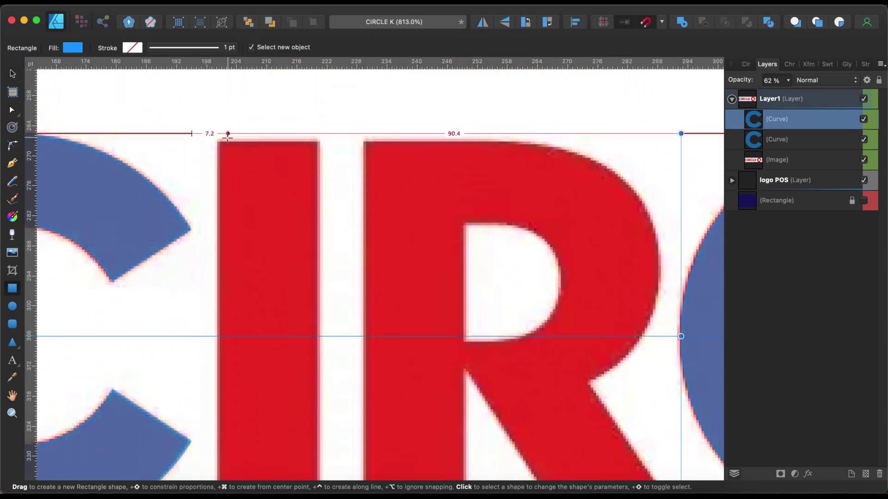
mouse_move(218, 133)
left_mouse_down()
mouse_move(334, 307)
mouse_move(318, 352)
left_mouse_up()
scroll(334, 307, "down", 2)
scroll(324, 324, "down", 2)
left_click(72, 47)
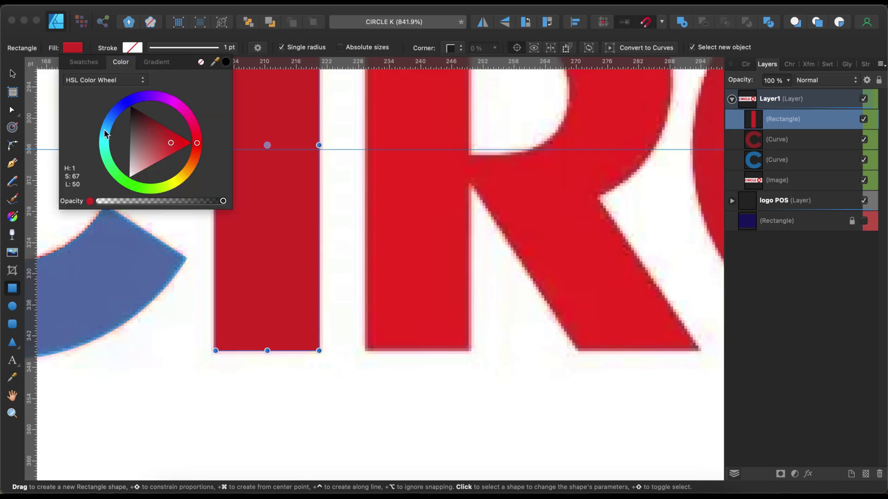
left_click(116, 148)
scroll(250, 171, "up", 4)
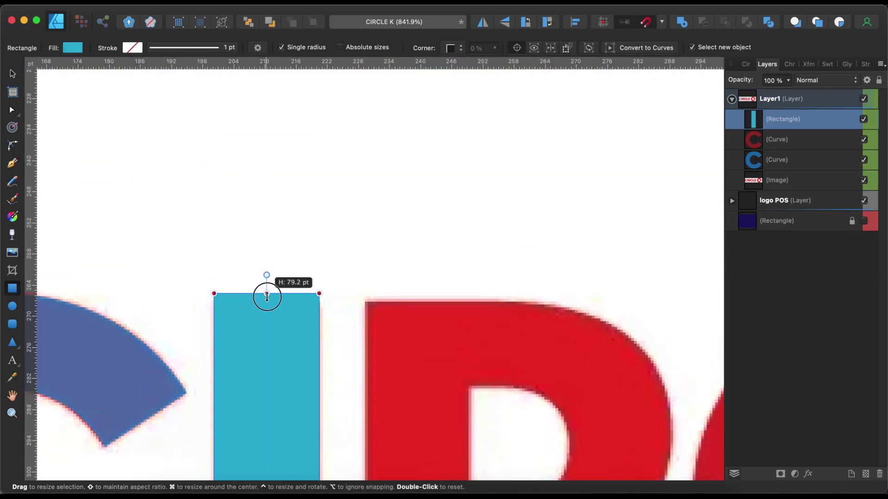
scroll(267, 298, "down", 2)
scroll(266, 278, "down", 5)
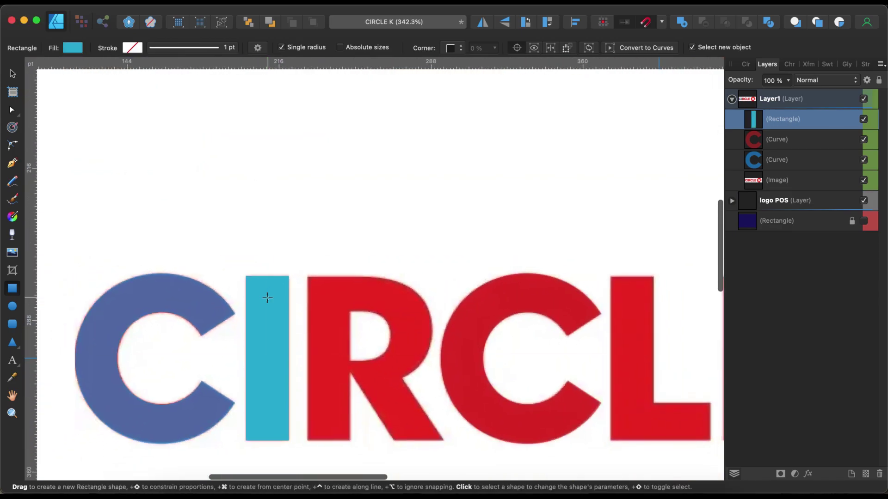
key("v")
mouse_move(298, 346)
left_mouse_down()
mouse_move(319, 319)
mouse_move(631, 322)
left_mouse_up()
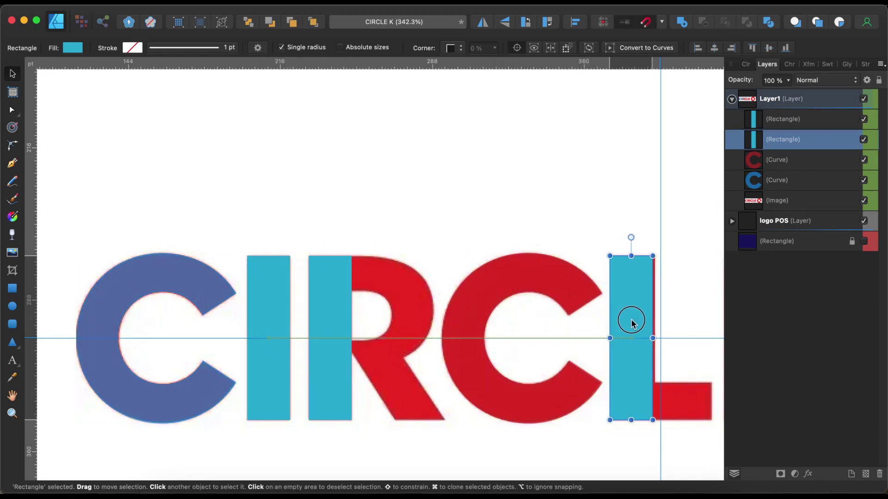
Duplicate the cyan bar onto the E and L stems, setting the L-stem bar to 88% opacity.
key("ctrl+j")
scroll(523, 341, "right", 5)
left_click_drag(407, 357, 523, 361)
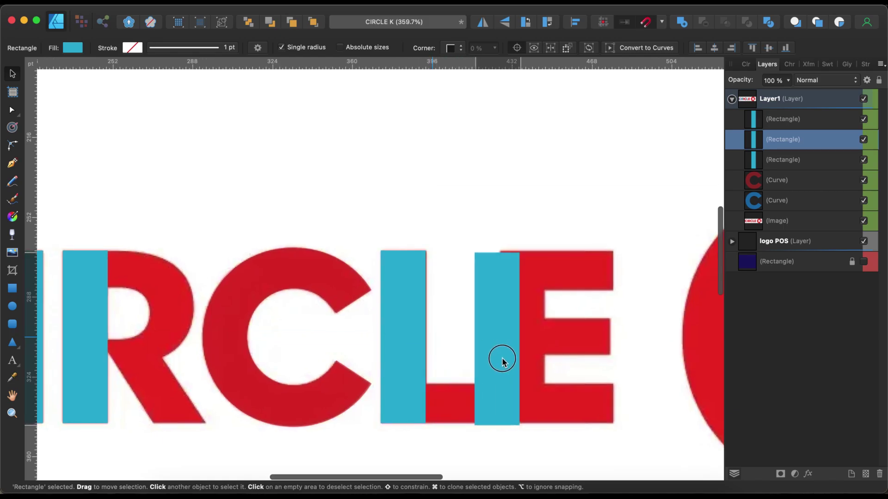
key("super+j")
scroll(476, 407, "up", 5)
left_click(372, 263)
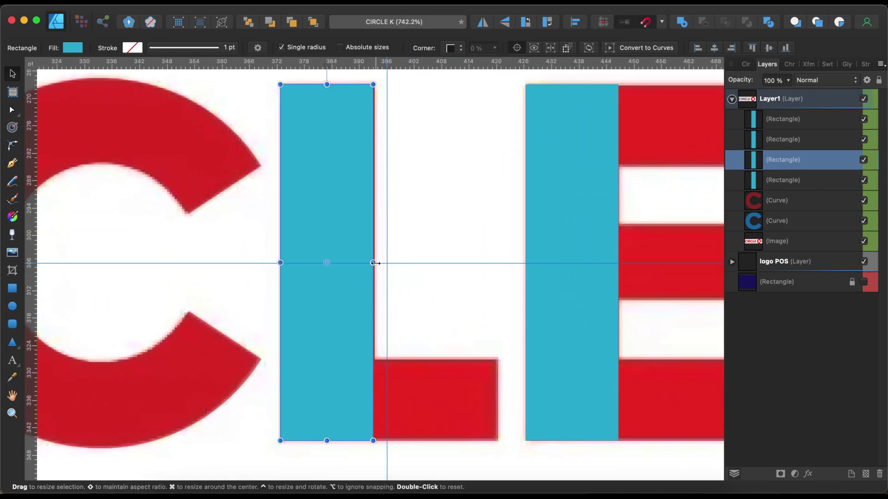
left_click_drag(788, 95, 776, 95)
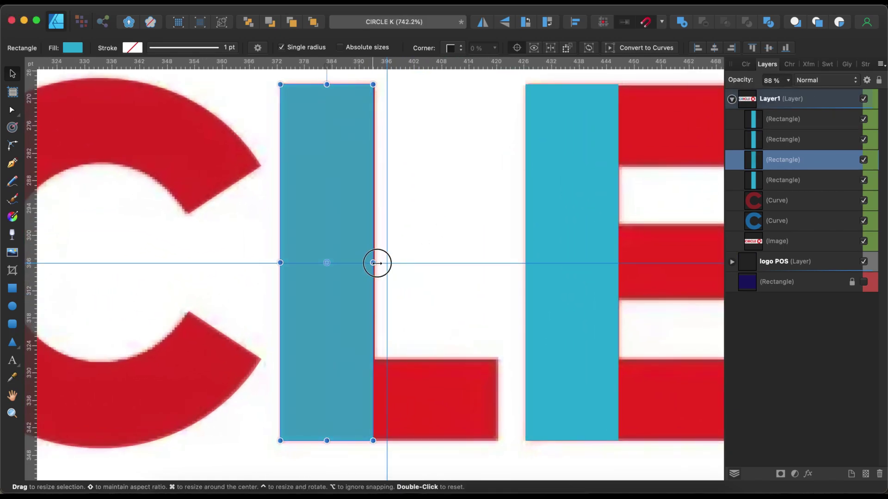
Copy the L-stem bar, turn it horizontal and trim it to the L's foot.
key("super+j")
mouse_move(343, 218)
left_mouse_down()
mouse_move(481, 343)
mouse_move(482, 357)
left_mouse_up()
left_click_drag(657, 399, 502, 397)
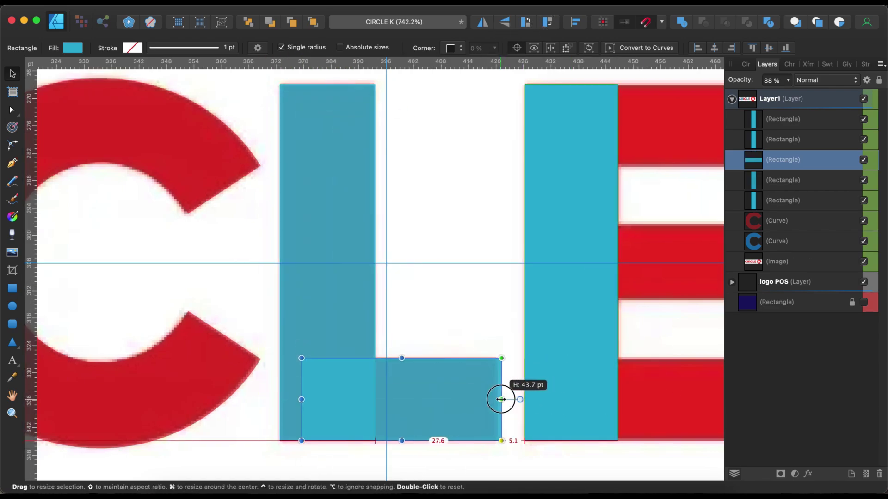
left_click_drag(302, 399, 327, 398)
Copy bars for the E's top and middle arms and fit their height.
mouse_move(392, 390)
left_mouse_down()
mouse_move(637, 389)
mouse_move(627, 389)
mouse_move(619, 116)
left_mouse_up()
scroll(637, 390, "right", 3)
left_click_drag(561, 124, 554, 271)
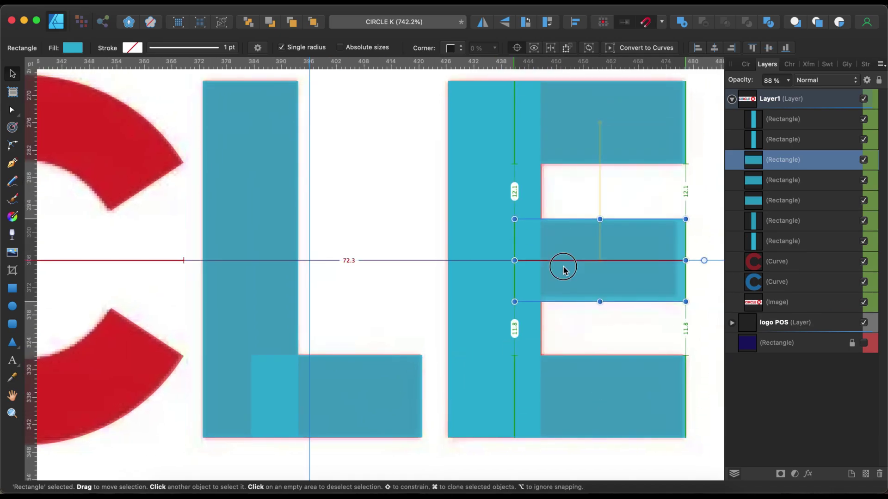
left_click_drag(592, 304, 591, 297)
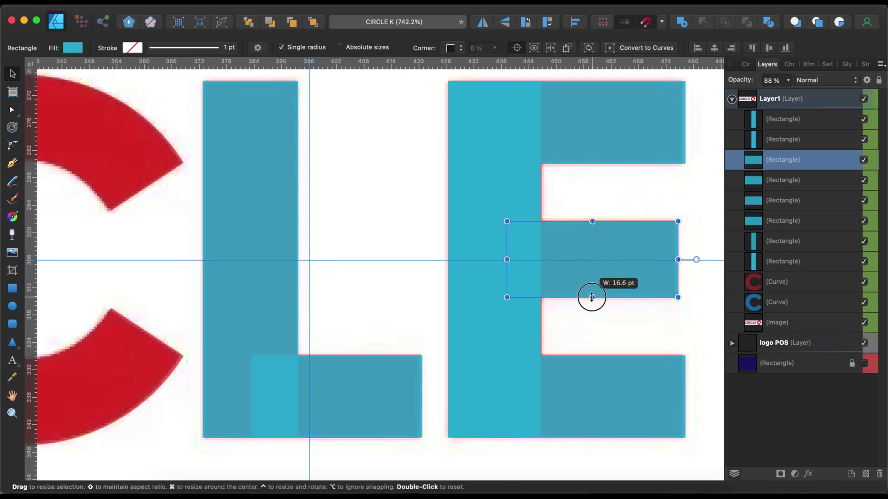
left_click(488, 335)
scroll(489, 342, "down", 5)
scroll(301, 348, "up", 2)
Merge the two L rectangles and inspect the resulting nodes.
scroll(523, 354, "right", 2)
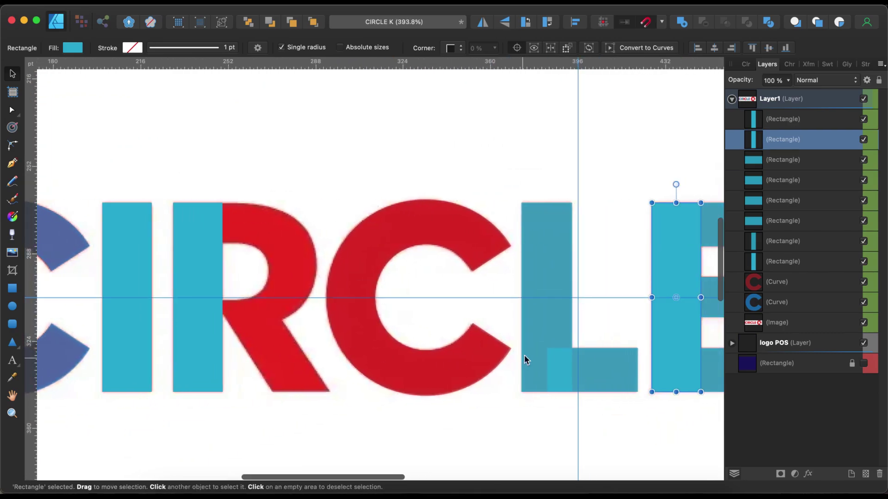
left_click(523, 354, "shift")
key("ctrl+alt+shift+a")
scroll(533, 356, "up", 3)
scroll(391, 363, "up", 4)
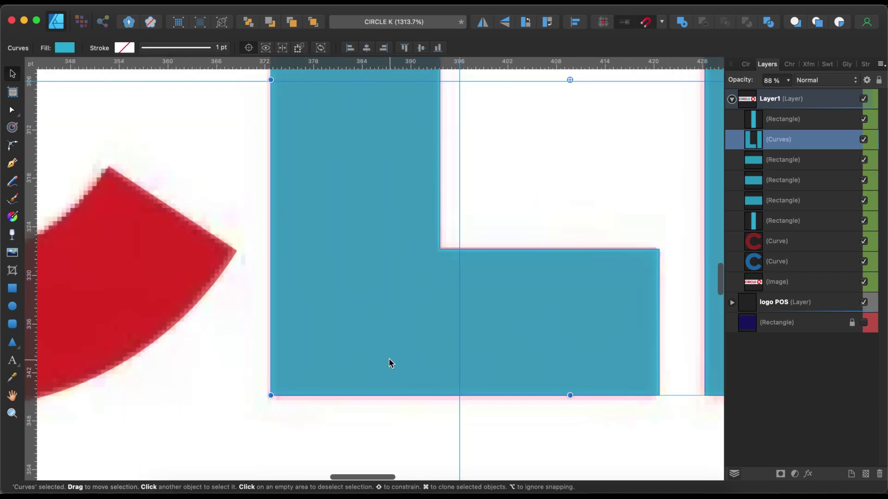
key("a")
left_click(414, 397)
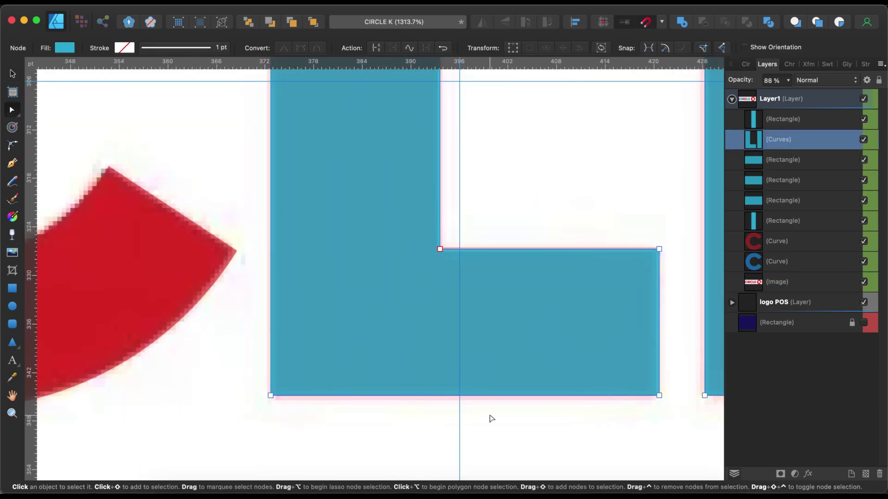
scroll(481, 365, "right", 5)
scroll(472, 365, "down", 5)
left_click(561, 281, "shift")
key("v")
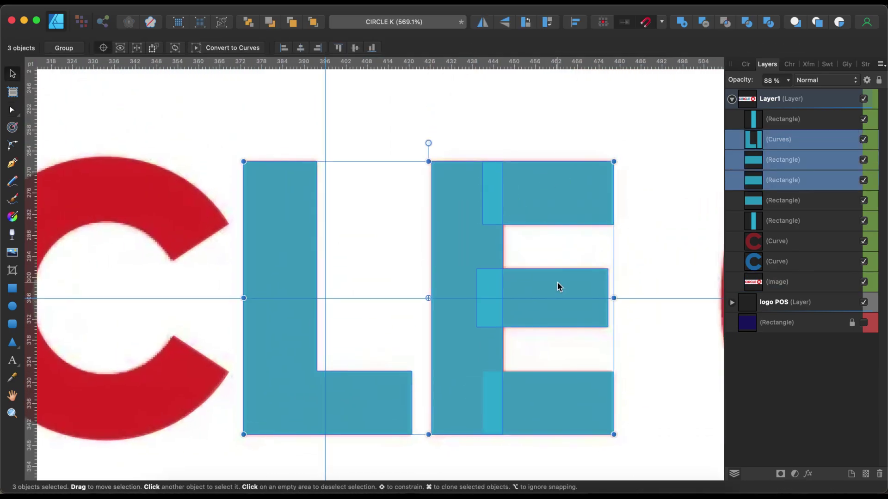
Undo a merge that swallowed the E's stem, then combine the E's stem and arms with Add.
left_click(544, 204)
left_click_drag(544, 204, 514, 331)
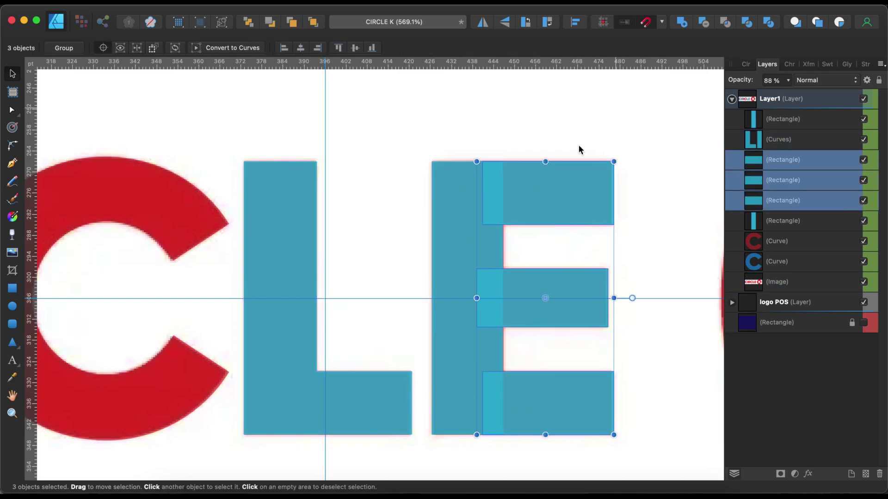
left_click(781, 139, "shift")
left_click(481, 271)
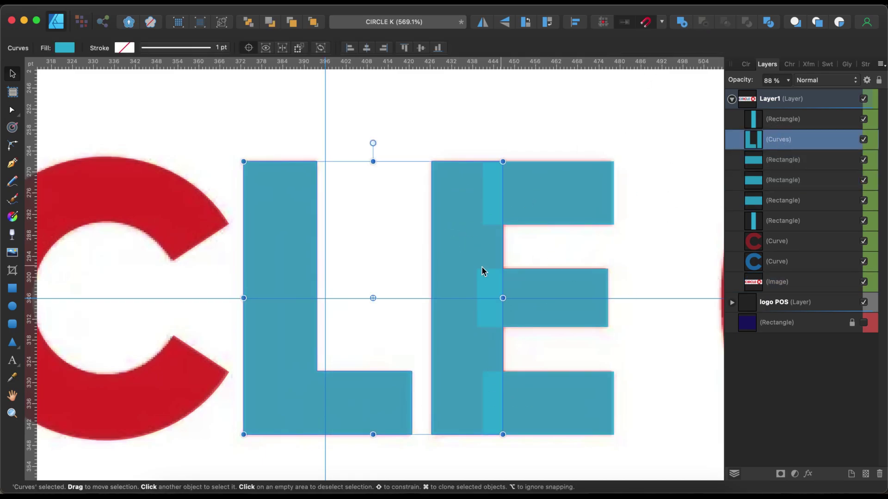
key("super+z")
left_click(527, 205, "shift")
left_click(555, 298, "shift")
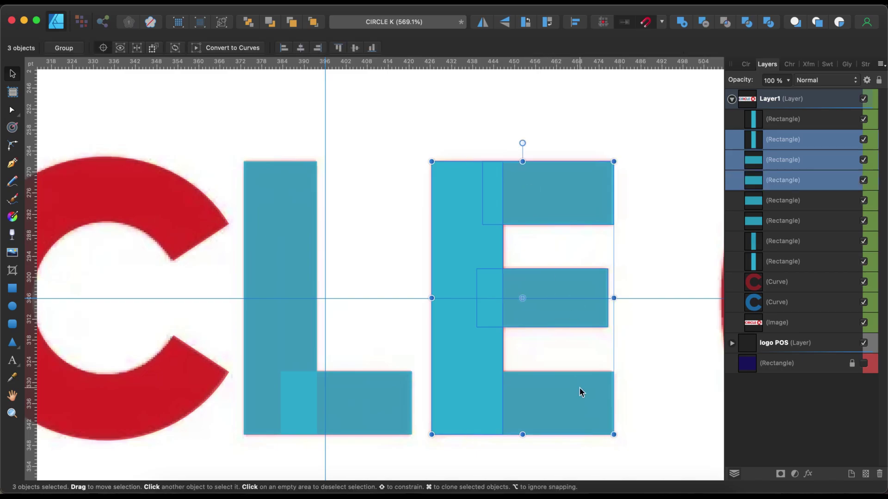
left_click(579, 390, "shift")
left_click(681, 22)
Combine the L's two rectangles into one shape with Add.
mouse_move(411, 371)
left_mouse_down()
mouse_move(238, 155)
mouse_move(448, 326)
mouse_move(476, 335)
left_mouse_up()
left_click(681, 22)
scroll(640, 326, "left", 10)
scroll(640, 326, "left", 3)
key("m")
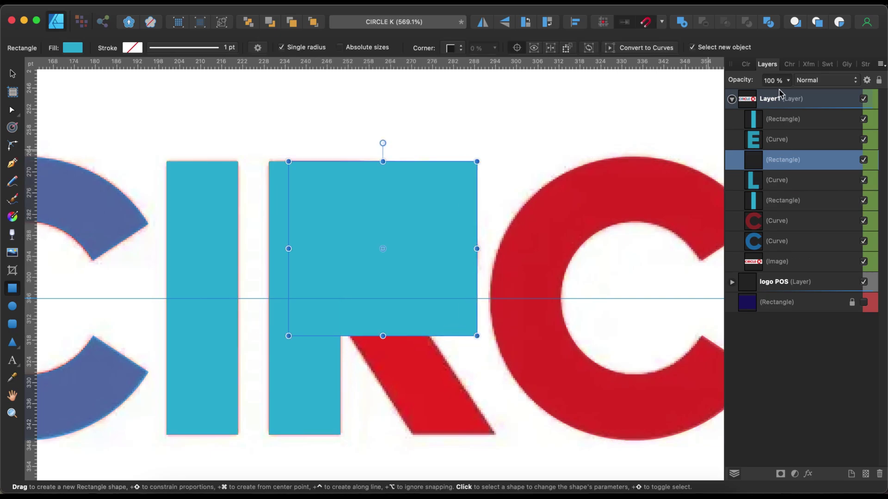
Lower the R rectangle's opacity, round its top-right corner and convert it to curves.
left_click_drag(788, 80, 759, 94)
key("c")
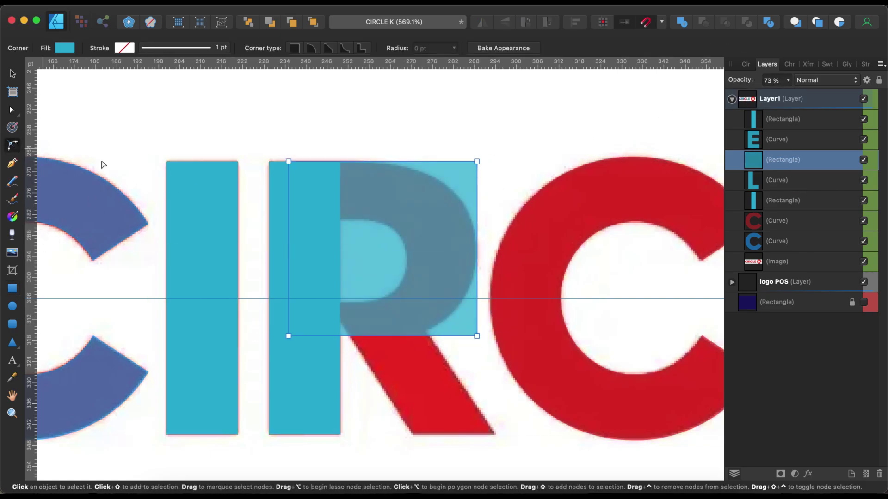
left_click(377, 238)
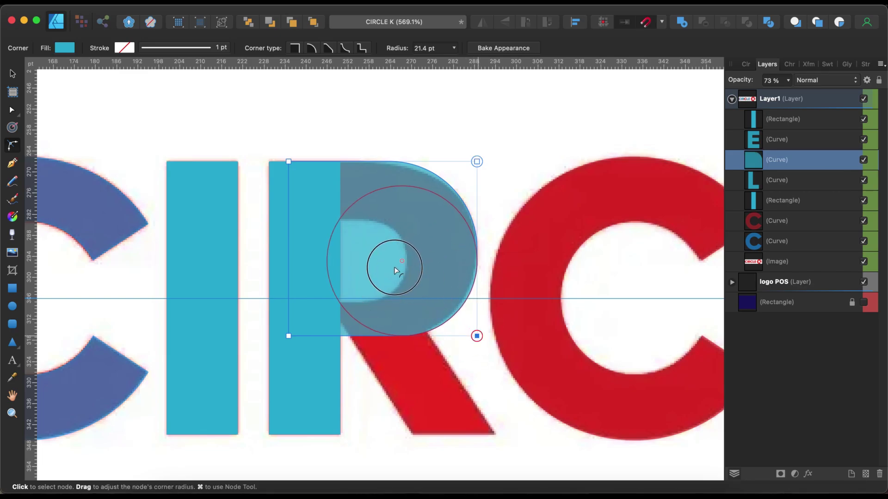
right_click(182, 296)
left_click(218, 333)
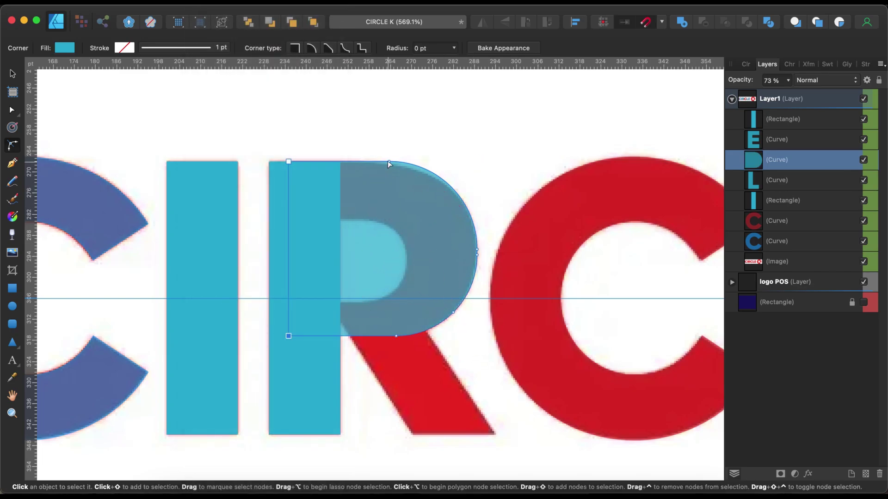
Pull the top curve point left and reshape the R outline's lower-left nodes.
key("a")
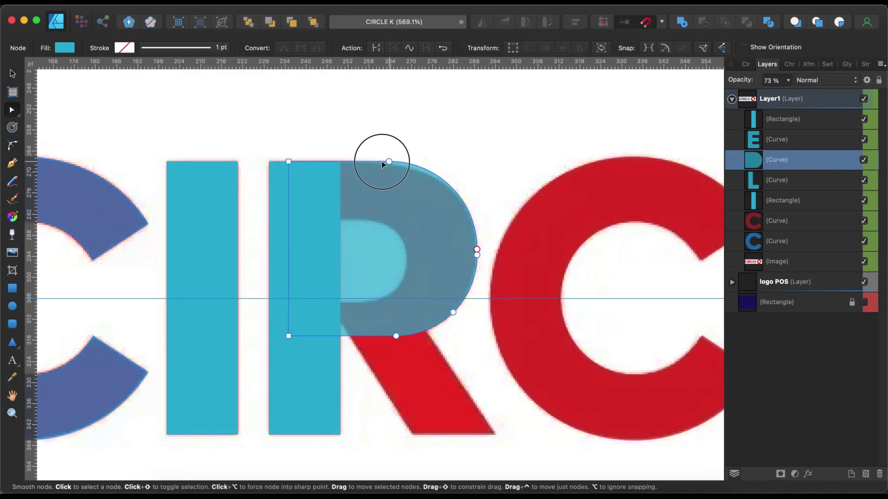
left_click_drag(438, 164, 431, 165)
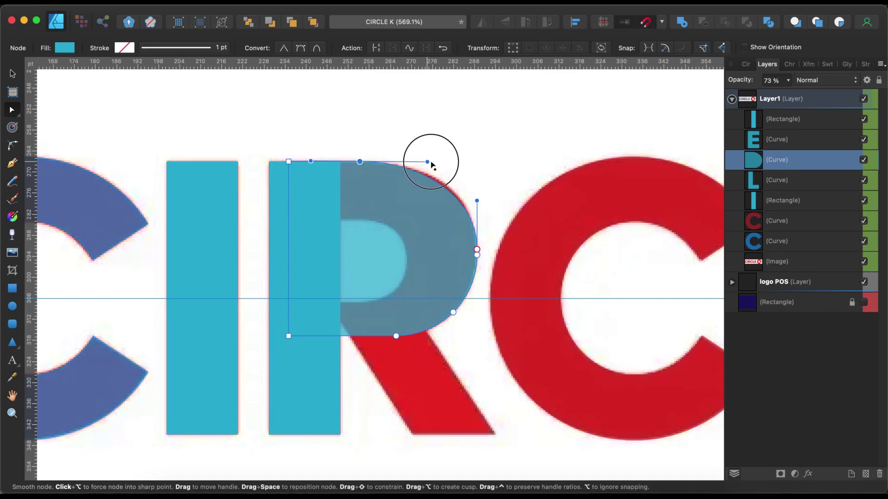
left_click(409, 335)
left_click(354, 337)
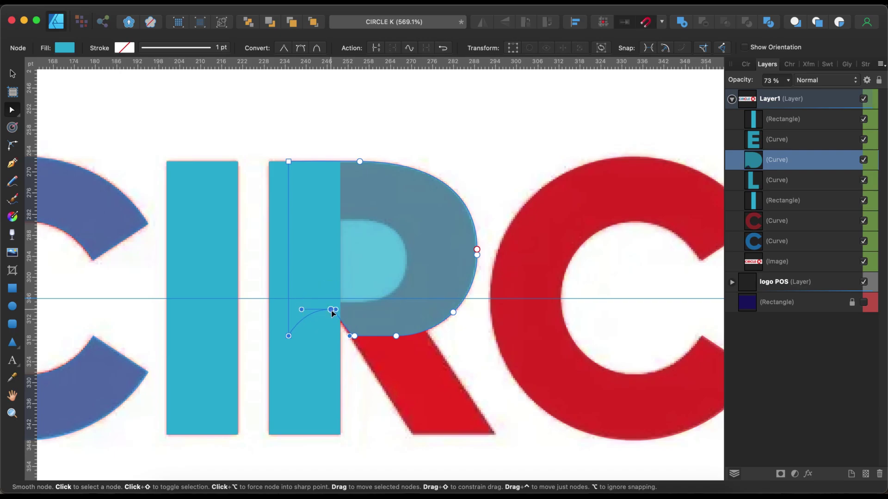
scroll(332, 313, "up", 5)
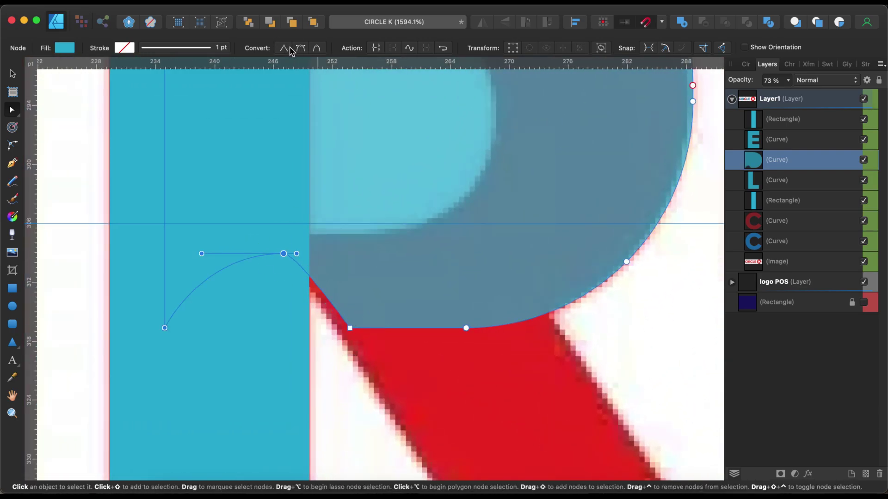
key("super+z")
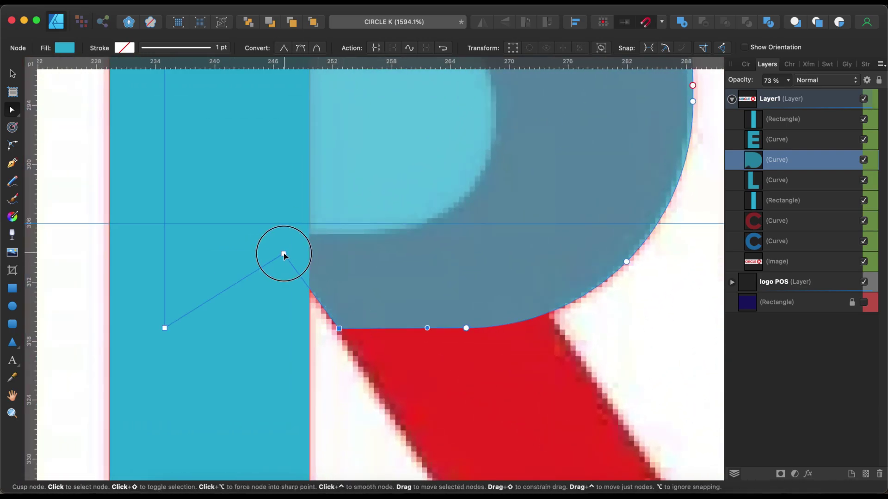
Trace the R's diagonal leg as a closed pen outline below the bowl.
scroll(351, 324, "down", 5)
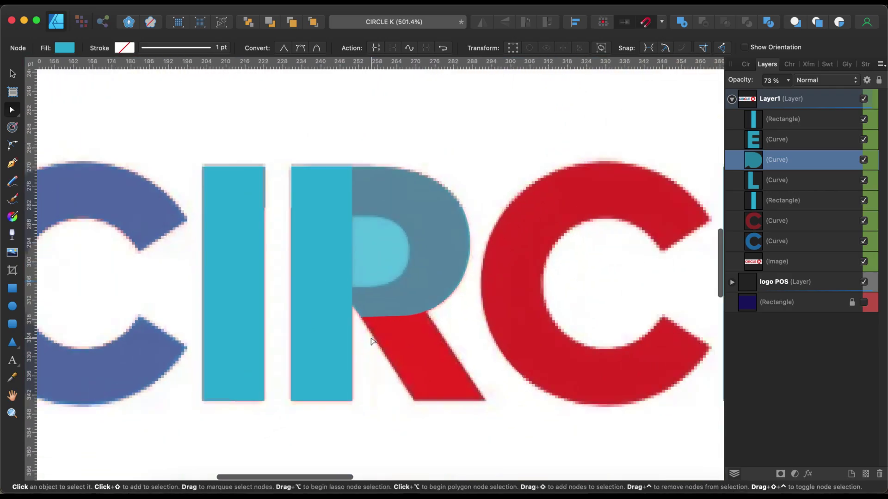
key("p")
left_click(361, 318)
left_click(410, 394)
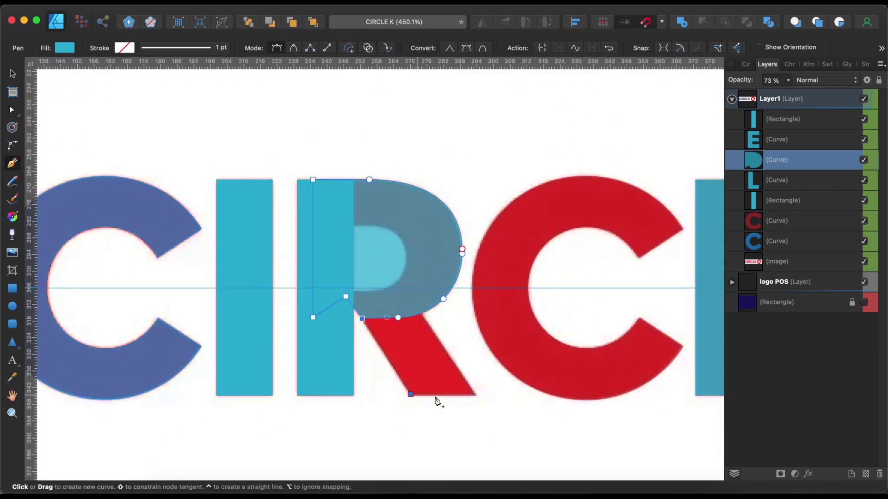
left_click(476, 394)
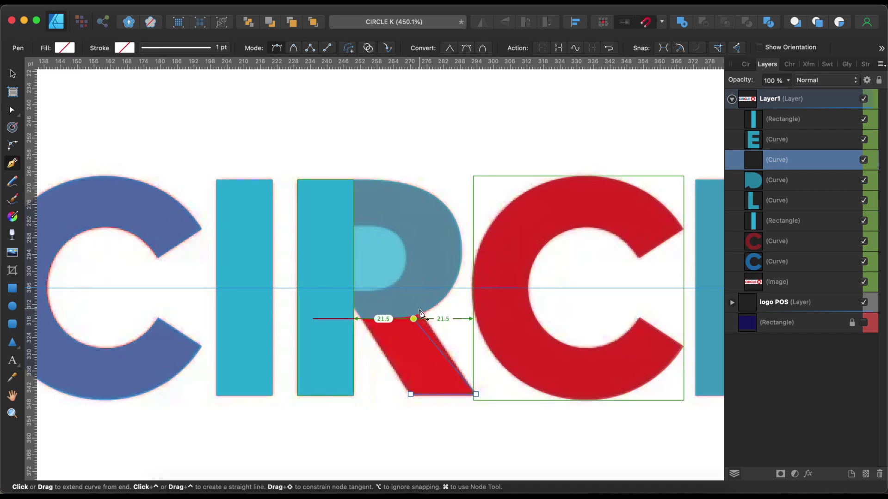
left_click(413, 318)
left_click(354, 291)
Adjust the leg's top nodes, fill it mint green and lower its opacity.
scroll(410, 393, "up", 5)
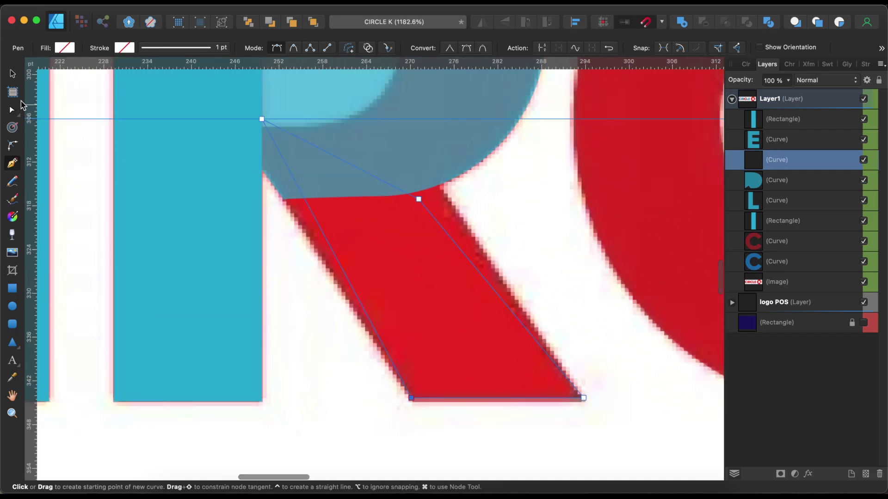
left_click(12, 110)
left_click_drag(238, 131, 236, 132)
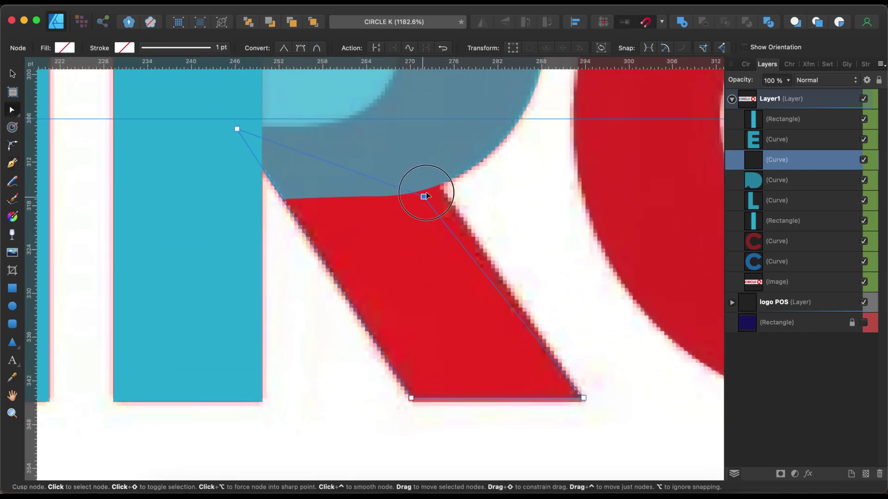
left_click_drag(423, 196, 433, 176)
left_click(64, 48)
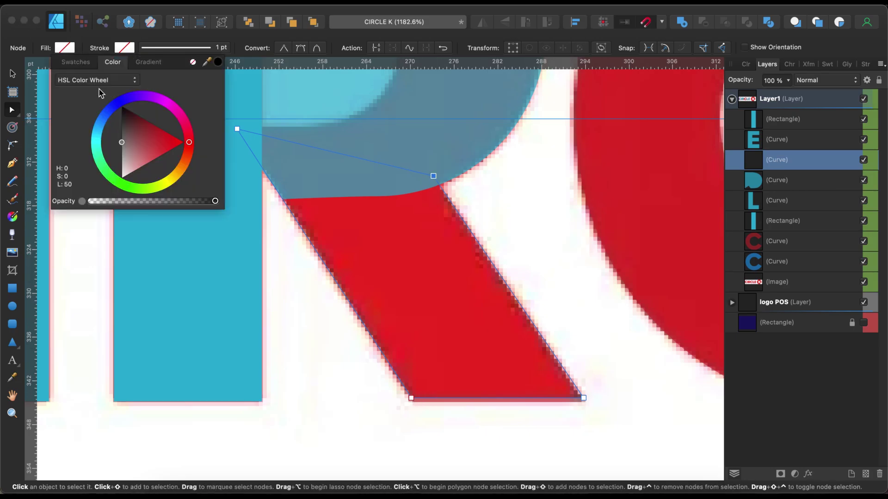
left_click(101, 164)
left_click_drag(787, 80, 749, 93)
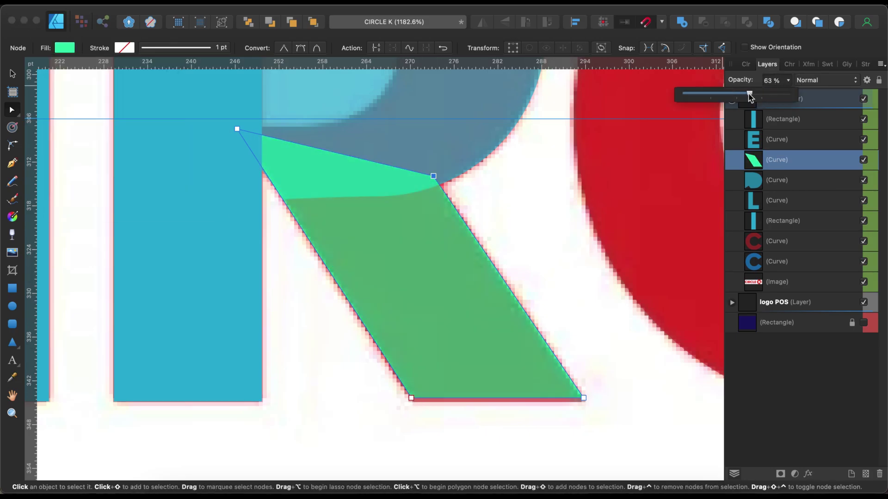
Merge the stem, leg and bowl into a single R shape with Add.
left_click(682, 23)
left_click(781, 160, "super")
left_click(682, 23)
scroll(447, 217, "down", 5)
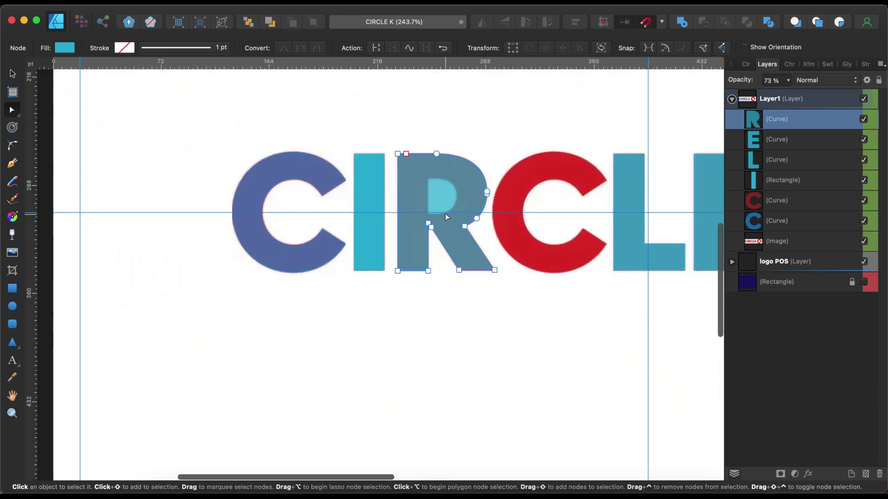
scroll(445, 214, "up", 3)
scroll(434, 197, "up", 3)
Draw a translucent rectangle over the R's counter and round its right corners into a D shape.
key("m")
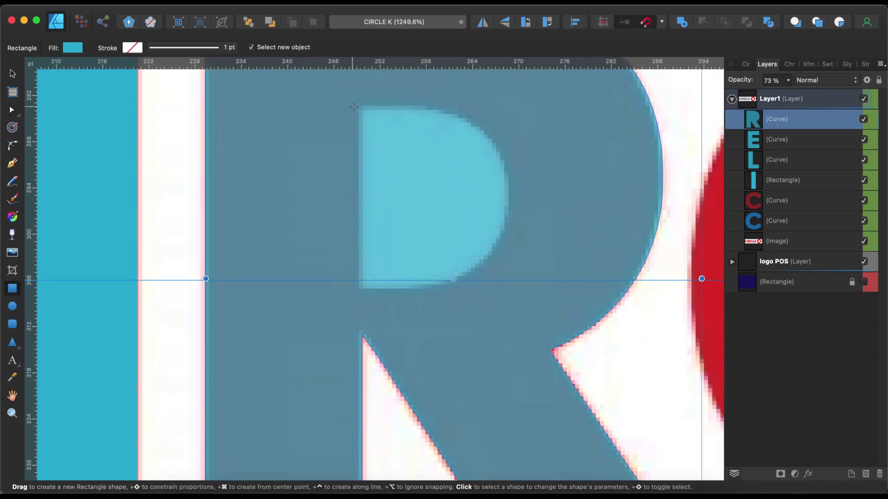
left_click_drag(358, 106, 510, 290)
left_click_drag(788, 80, 726, 94)
left_click_drag(433, 286, 432, 287)
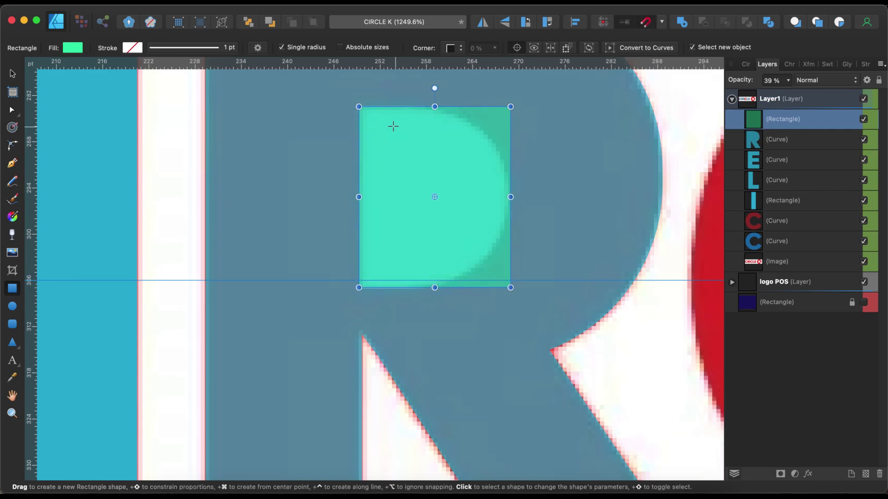
key("c")
left_click_drag(510, 107, 404, 187)
left_click_drag(510, 288, 489, 236)
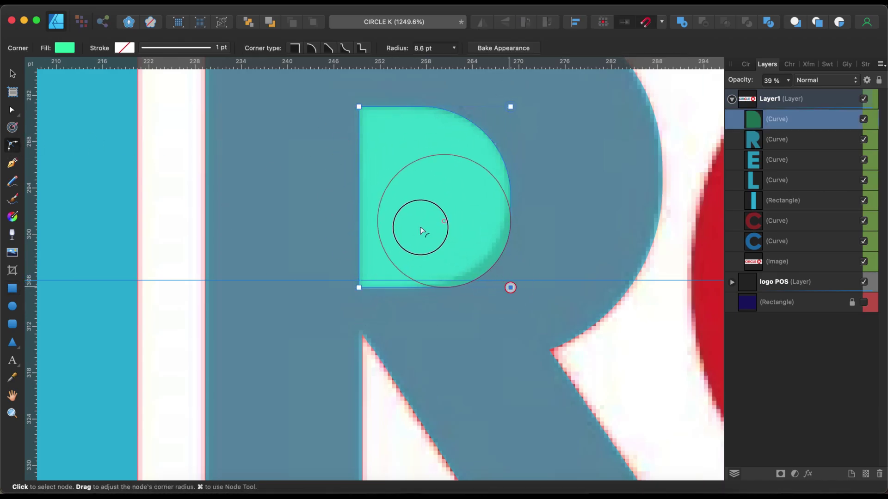
Subtract the D shape from the R, then select the second C of CIRCLE.
scroll(524, 245, "down", 5)
left_click(534, 243, "shift")
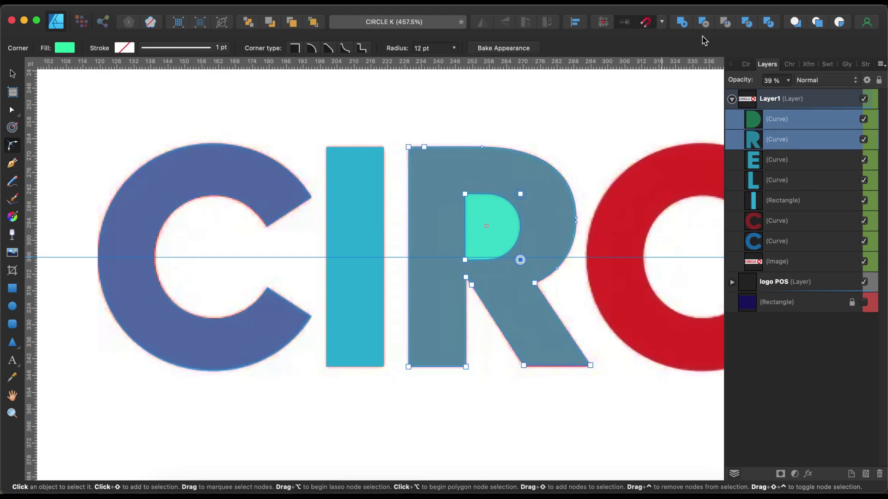
left_click(703, 21)
scroll(519, 404, "down", 3)
left_click(321, 369)
scroll(647, 353, "up", 3)
Draw a translucent circle over the red K disc and line it up with it.
scroll(647, 353, "up", 3)
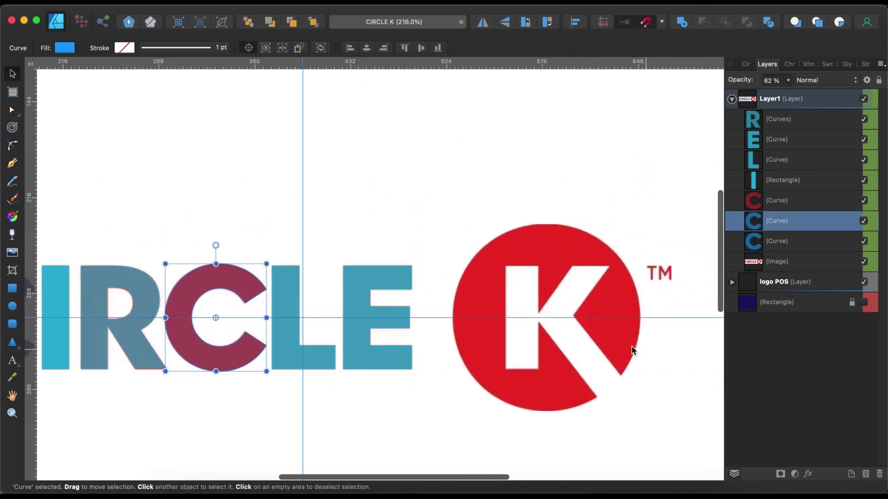
scroll(632, 353, "up", 3)
scroll(612, 347, "down", 2)
key("m")
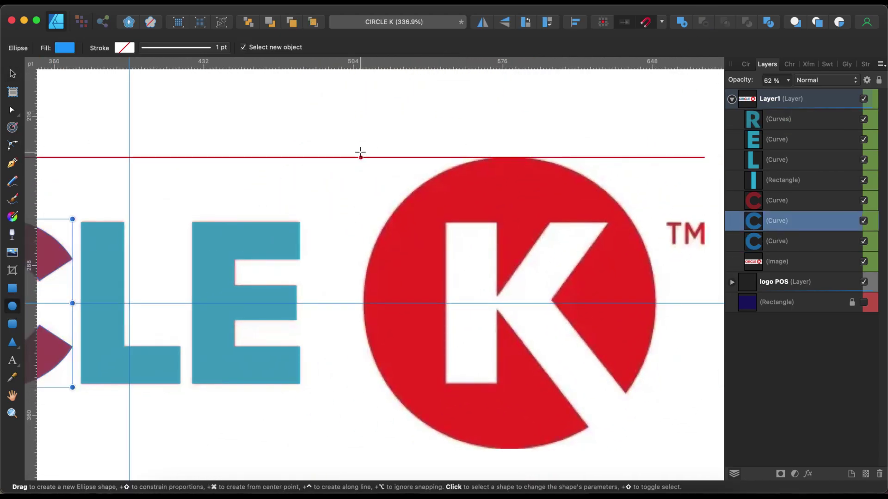
left_click_drag(364, 164, 654, 451)
left_click_drag(787, 80, 699, 129)
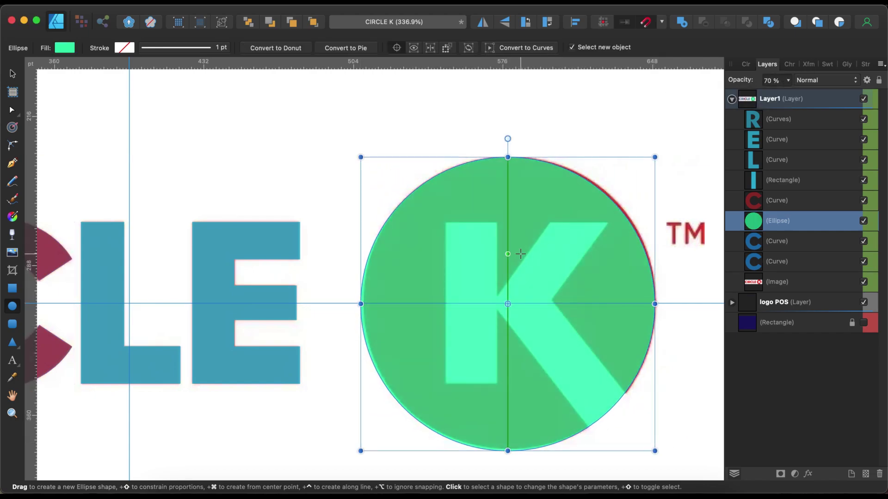
left_click_drag(519, 254, 520, 253)
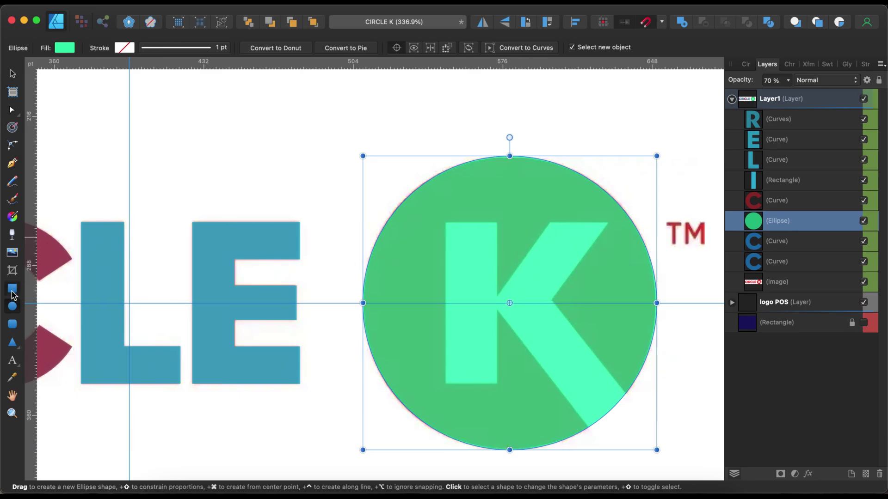
Draw a see-through rectangle over the K's vertical stem, narrowed to the stem's width.
left_click(12, 293)
scroll(444, 223, "up", 3)
left_click_drag(445, 223, 544, 474)
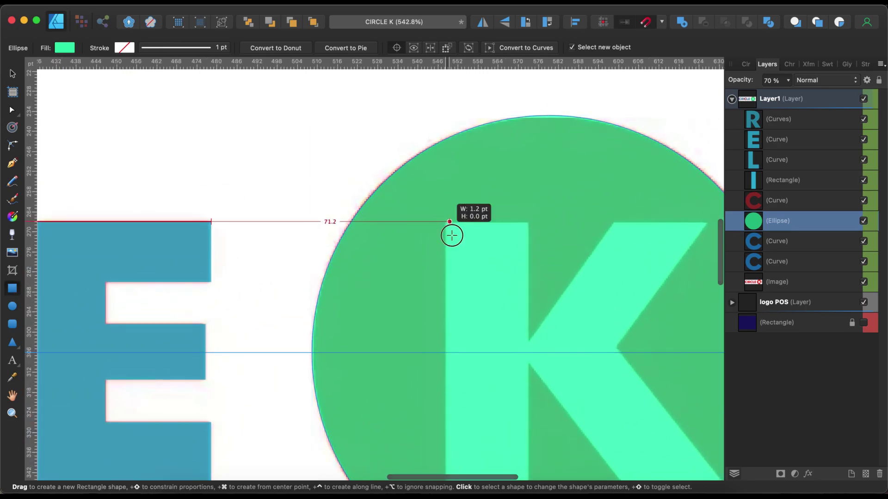
left_click_drag(788, 81, 735, 91)
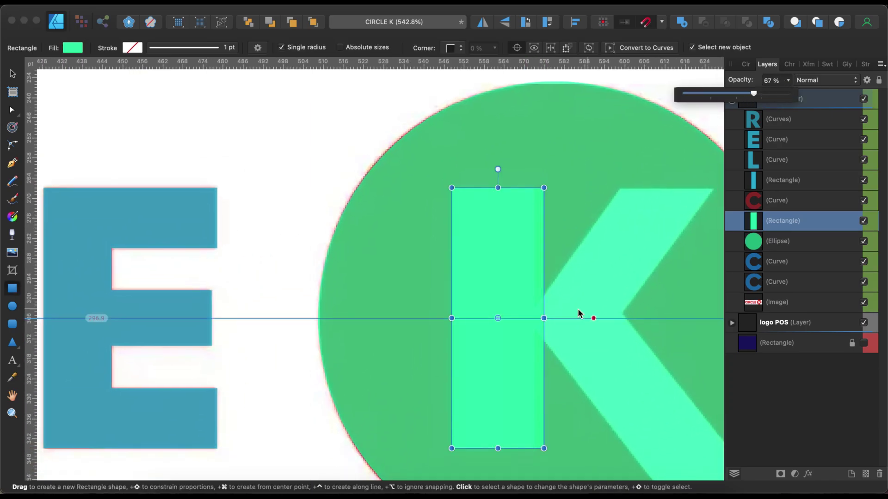
left_click_drag(544, 318, 535, 318)
scroll(508, 438, "down", 1)
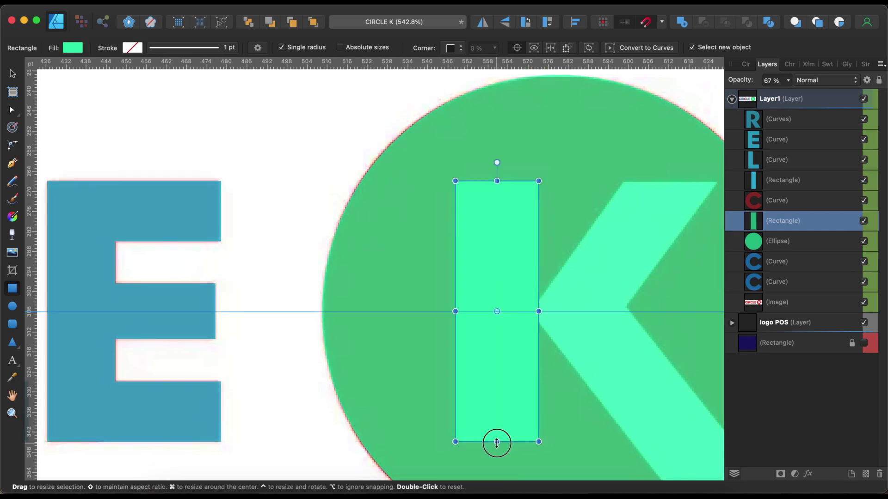
scroll(495, 443, "right", 5)
Trace the K's diagonal arms as a closed Pen Tool outline.
key("p")
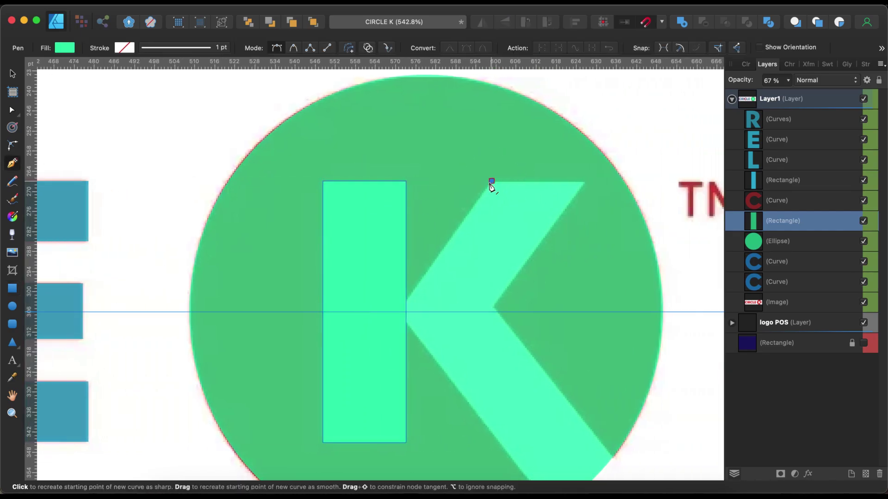
left_click(403, 304)
left_click(405, 320)
scroll(535, 440, "down", 2)
scroll(535, 439, "right", 2)
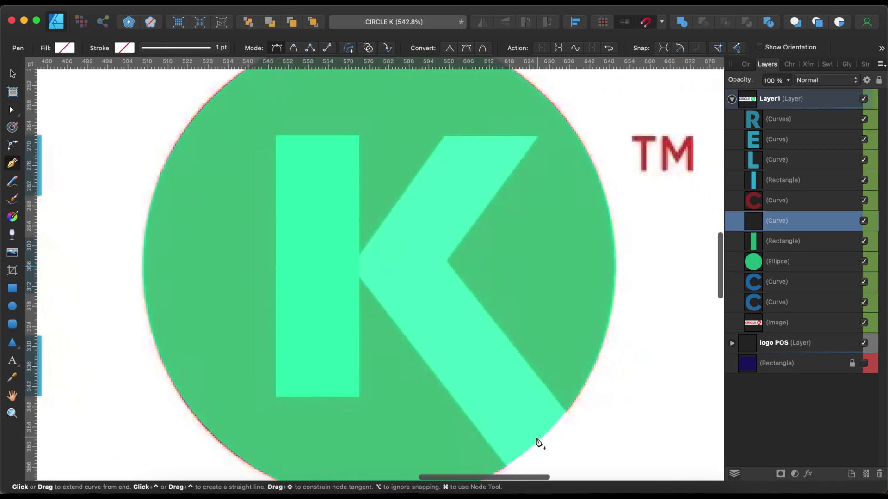
scroll(527, 460, "down", 1)
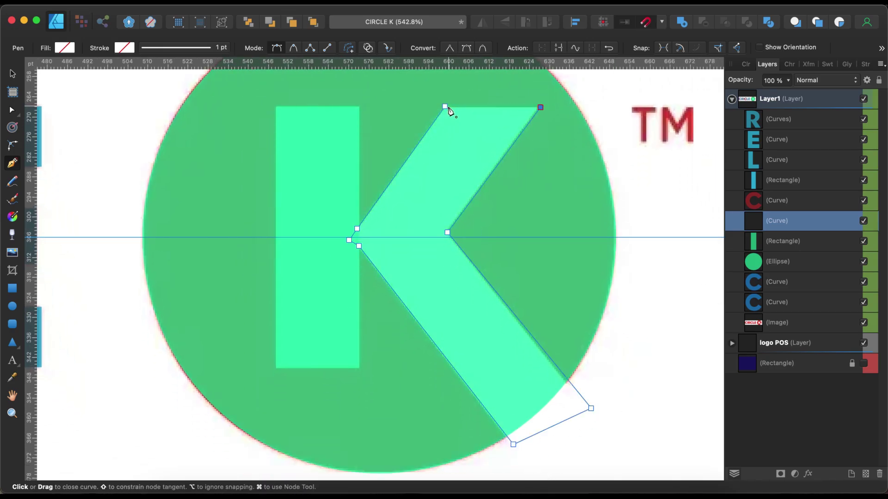
left_click(445, 107)
left_click(12, 109)
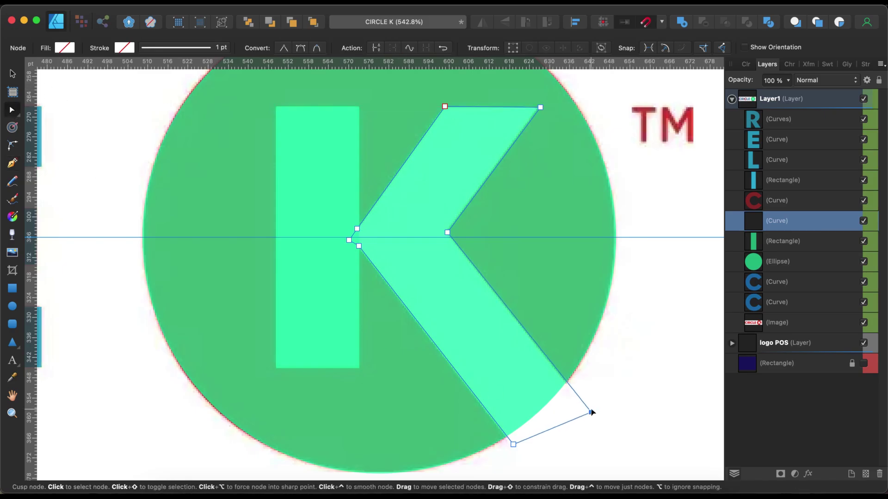
Select the arm outline, stem rectangle and circle and merge them with Add.
left_click(513, 444)
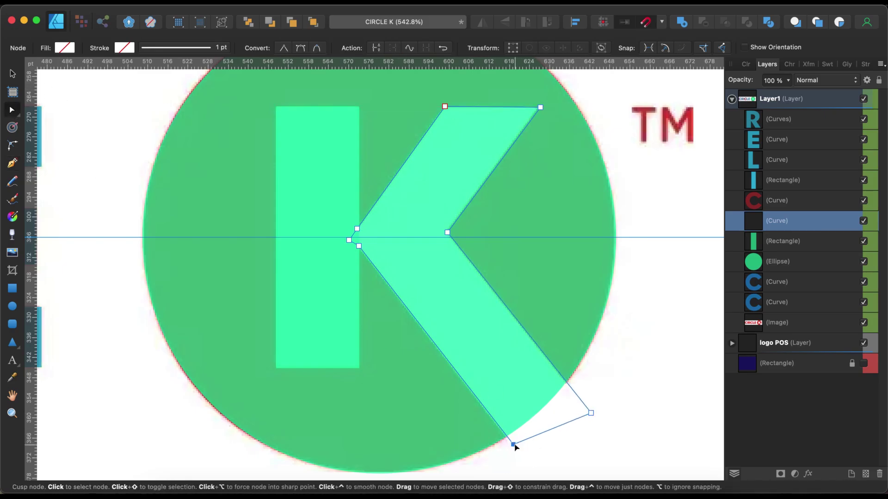
left_click(358, 246)
scroll(432, 275, "right", 1)
left_click(782, 241, "shift")
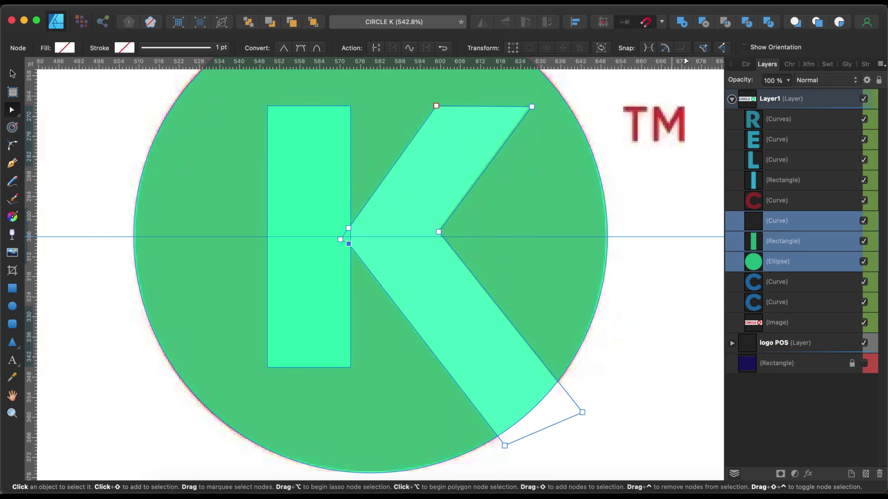
left_click(682, 22)
scroll(554, 351, "down", 3)
left_click(386, 316)
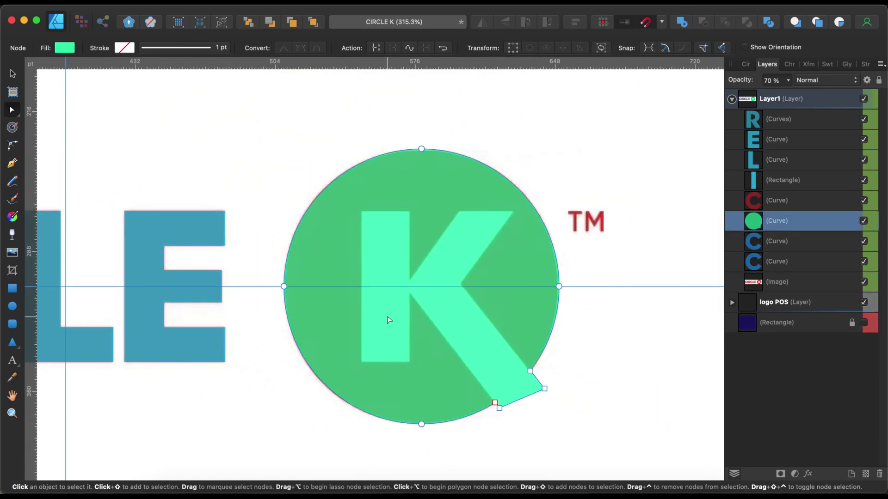
Undo the merge and subtract the K's stem and arms from the green circle.
left_click_drag(788, 234, 777, 243)
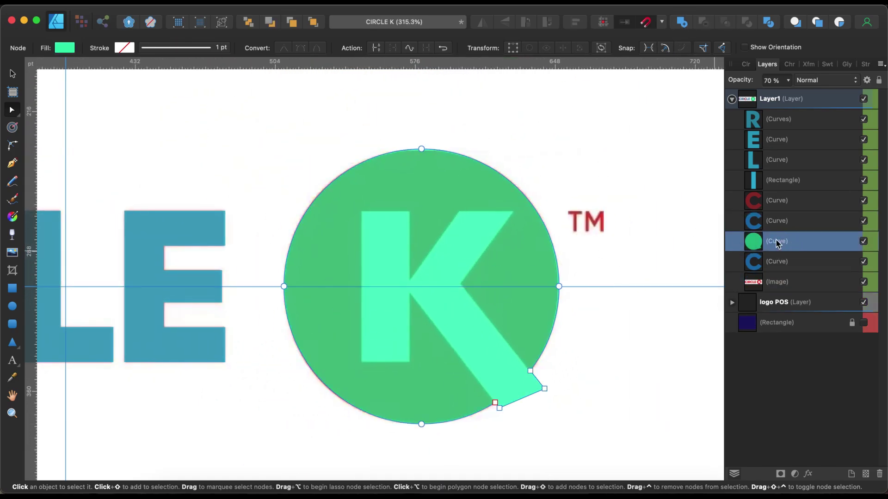
key("v")
key("super+z")
key("super+z")
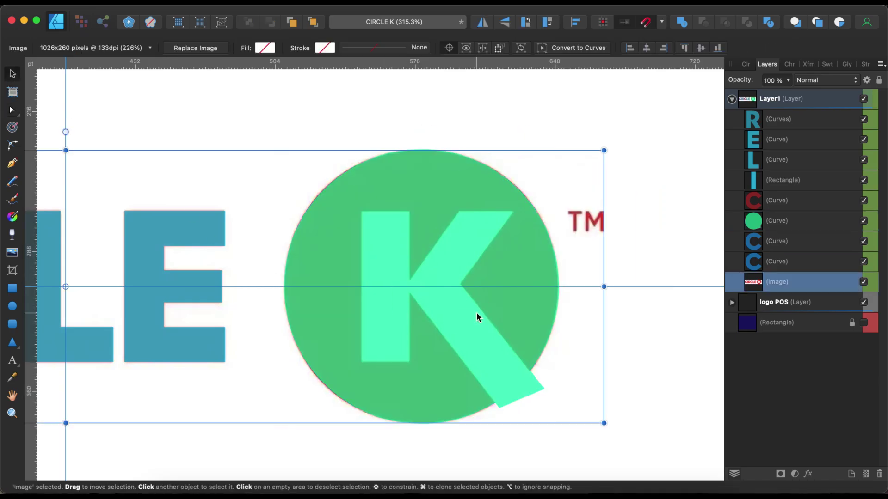
key("super+z")
key("super+z")
key("super+z")
key("super+z")
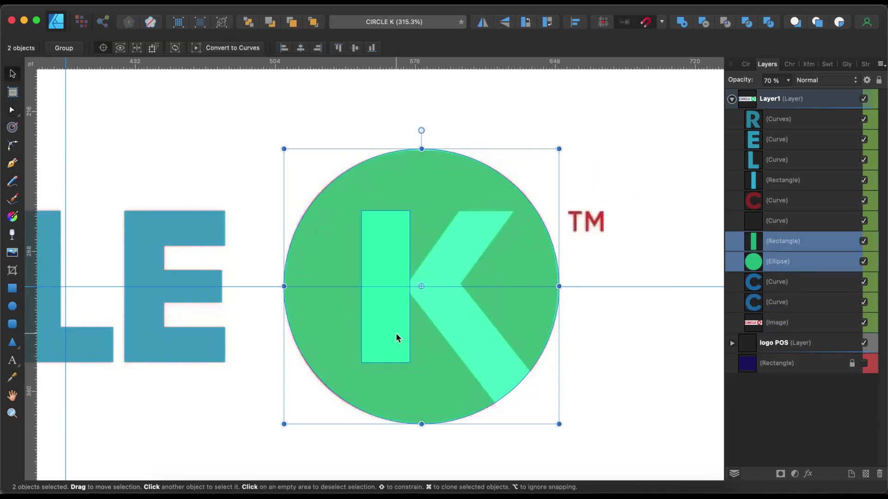
key("super+z")
left_click(416, 331, "shift")
left_click(437, 329, "shift")
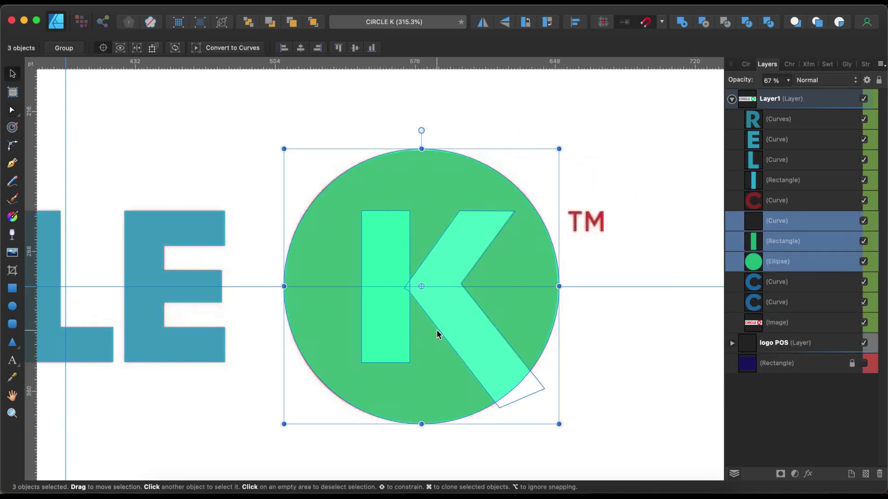
left_click(682, 22)
key("super+z")
left_click(703, 22)
Move the original red logo image up above the traced version.
scroll(475, 283, "down", 2)
scroll(475, 282, "down", 3)
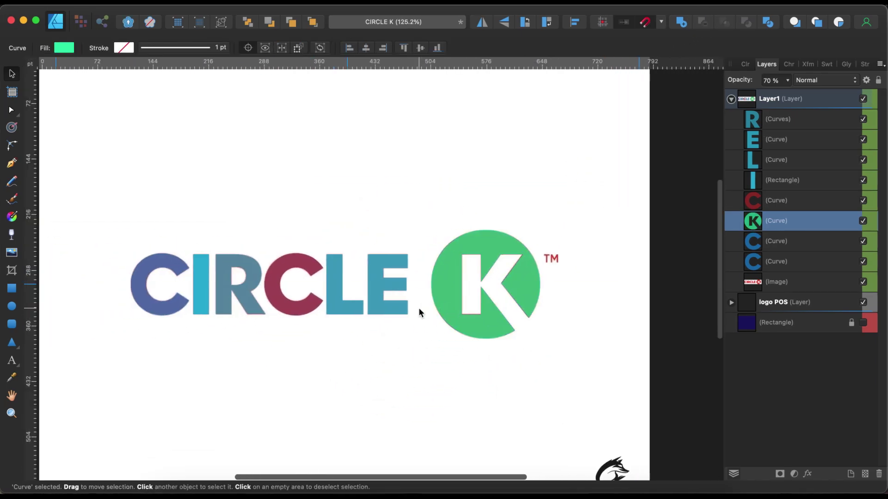
left_click(417, 307)
left_click_drag(453, 317, 452, 266)
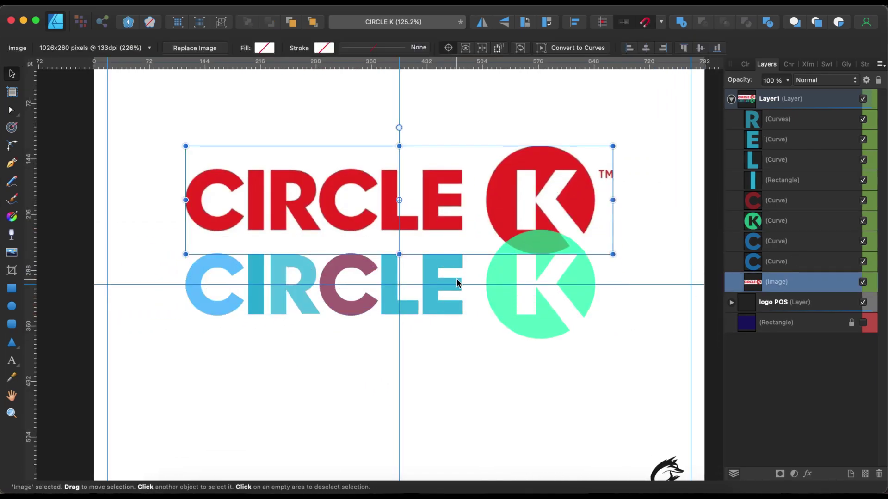
Select all eight traced logo shapes and fill them with the original's red using the Colour Picker.
scroll(518, 240, "up", 10)
scroll(229, 340, "down", 3)
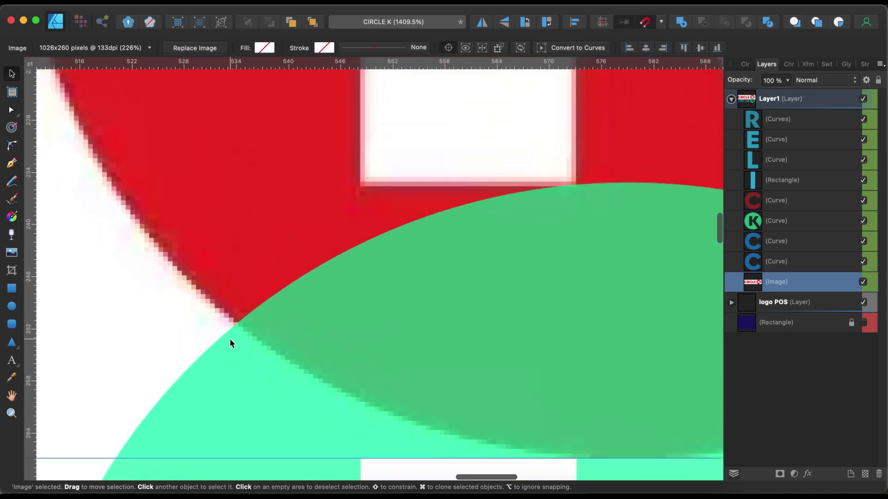
scroll(229, 339, "down", 3)
scroll(230, 339, "down", 2)
scroll(228, 408, "down", 2)
scroll(228, 409, "down", 2)
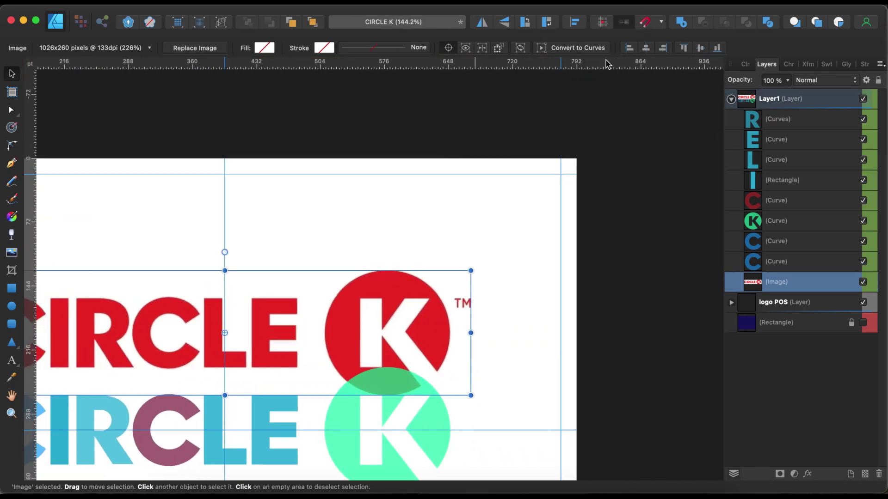
scroll(267, 332, "down", 2)
left_click_drag(238, 309, 195, 309)
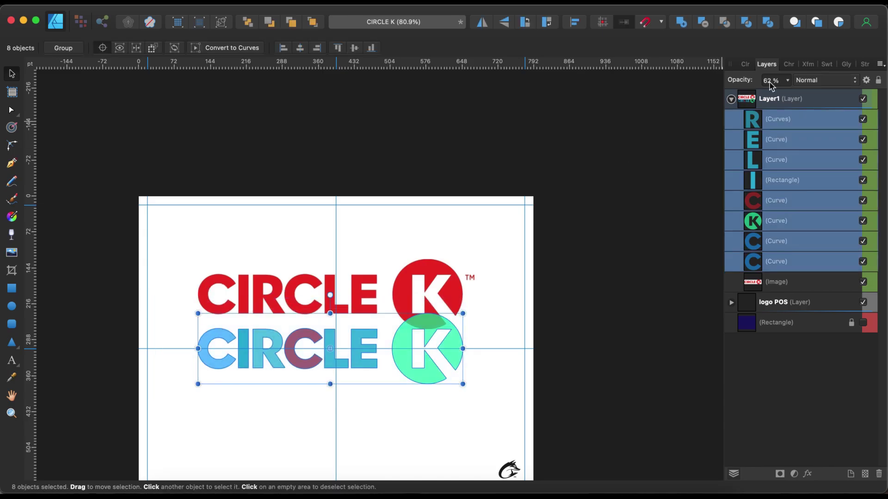
left_click(492, 327)
left_click_drag(386, 376, 138, 319)
left_click_drag(508, 402, 133, 293)
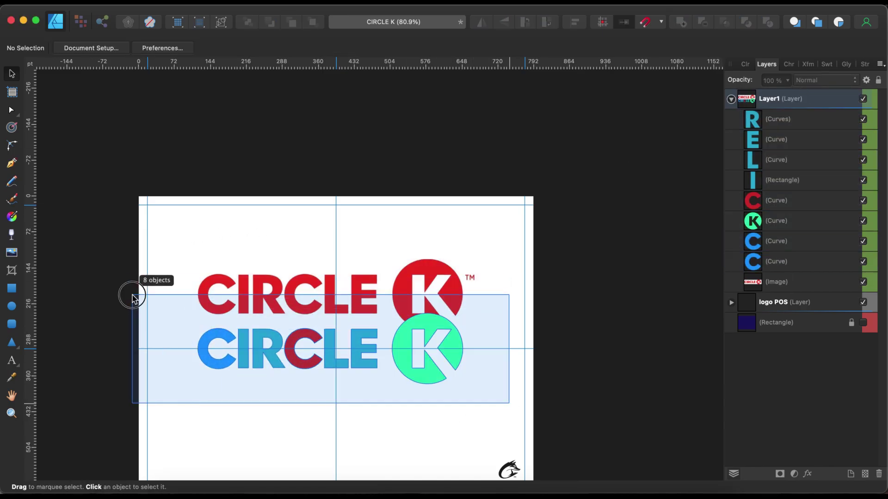
key("i")
left_click(328, 301)
key("v")
left_click(578, 321)
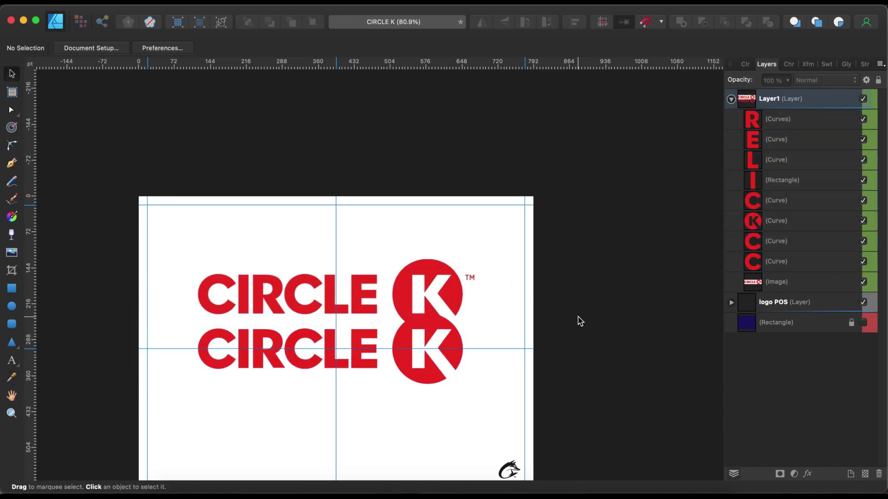
Cut the reference logo image out of the document.
scroll(423, 353, "up", 2)
scroll(358, 304, "up", 5)
scroll(355, 296, "up", 3)
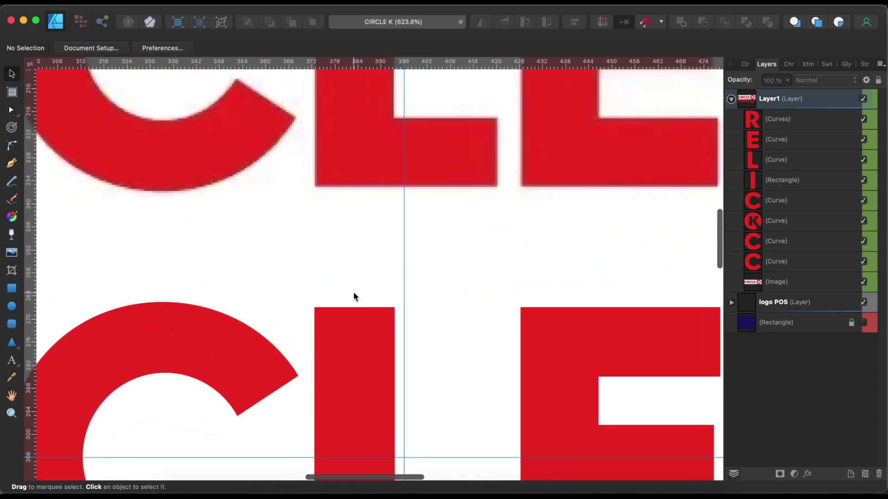
right_click(349, 171)
left_click(429, 175)
scroll(429, 180, "down", 10)
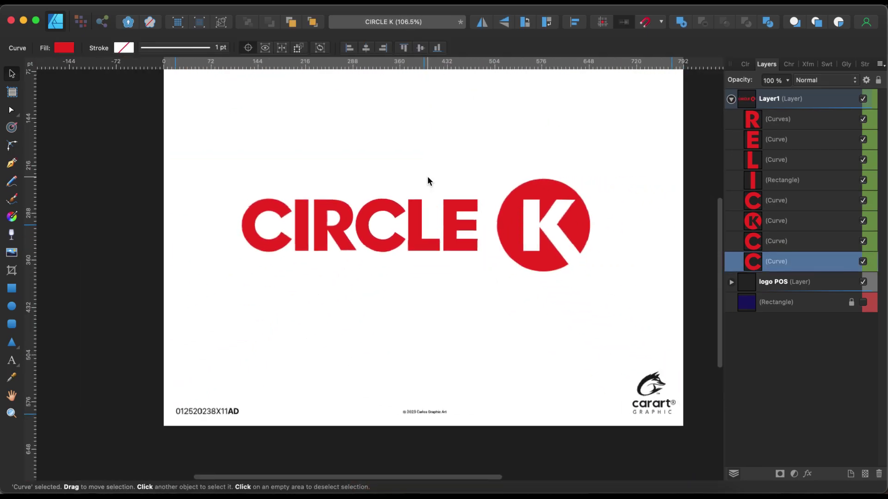
key("ctrl+z")
key("ctrl+z")
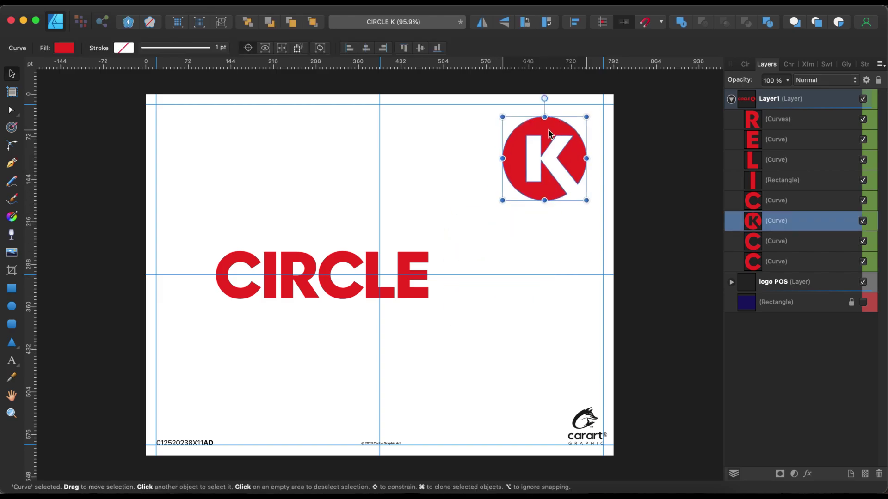
key("ctrl+z")
key("ctrl+z")
key("ctrl+z")
key("ctrl+z")
key("ctrl+z")
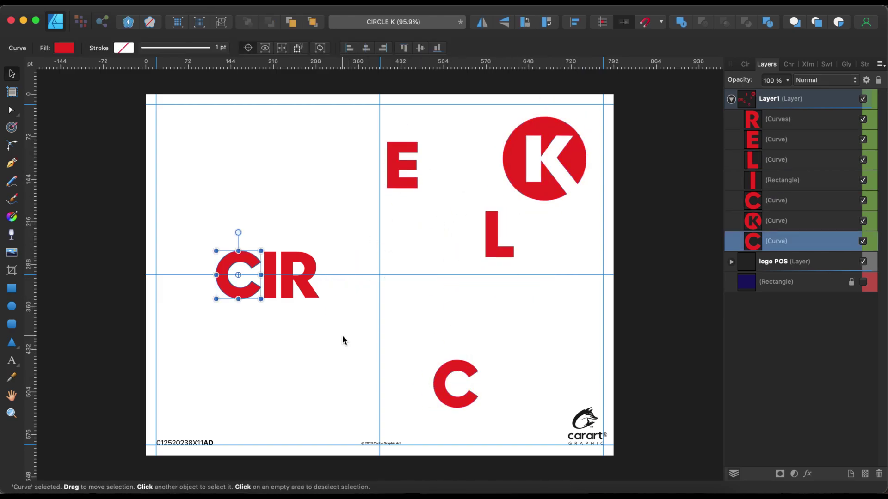
key("ctrl+z")
key("ctrl+z")
key("ctrl+z")
key("ctrl+shift+z")
key("ctrl+shift+z")
key("ctrl+shift+z")
key("ctrl+shift+z")
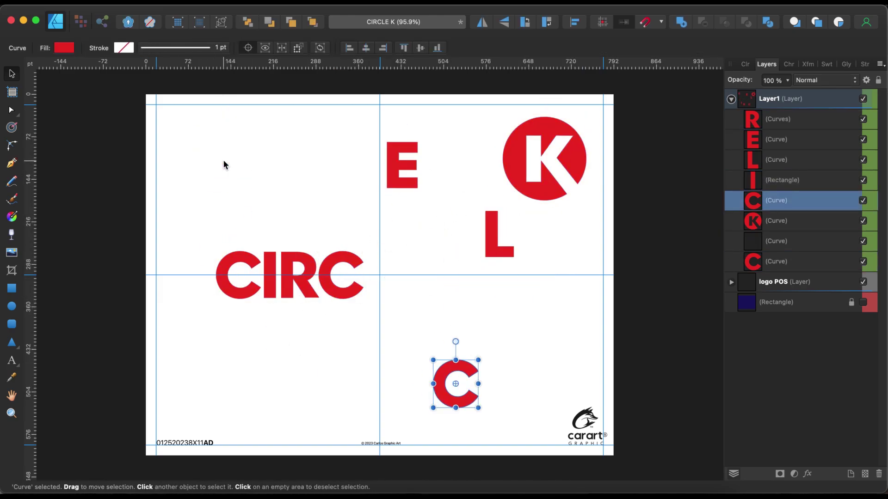
key("ctrl+shift+z")
key("ctrl+shift+z")
key("ctrl+shift+z")
key("ctrl+shift+z")
key("ctrl+shift+z")
key("ctrl+shift+z")
left_click(429, 364)
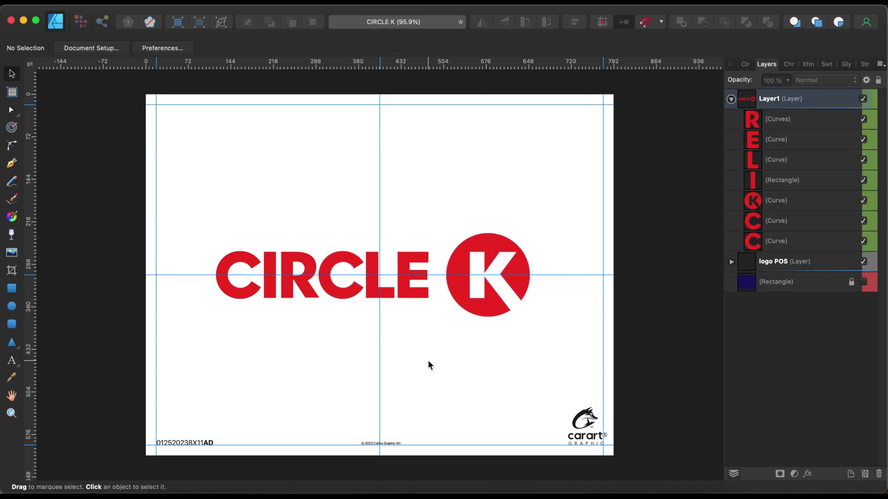
key("ctrl+semicolon")
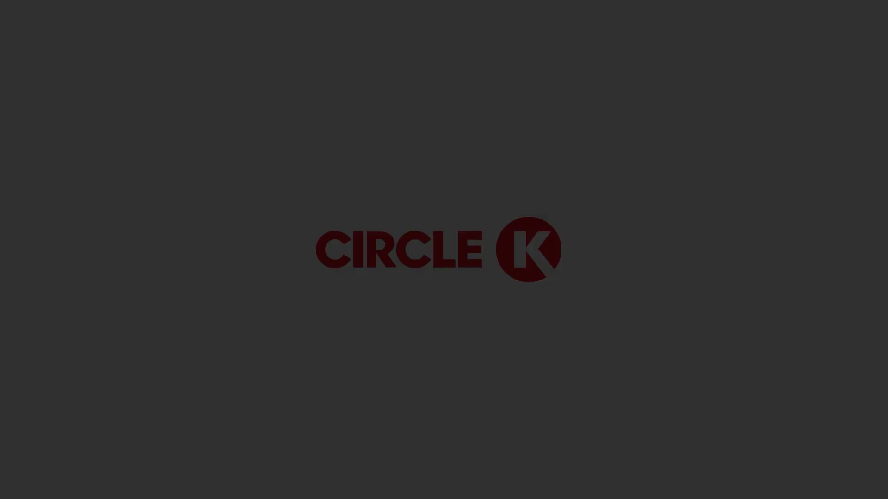